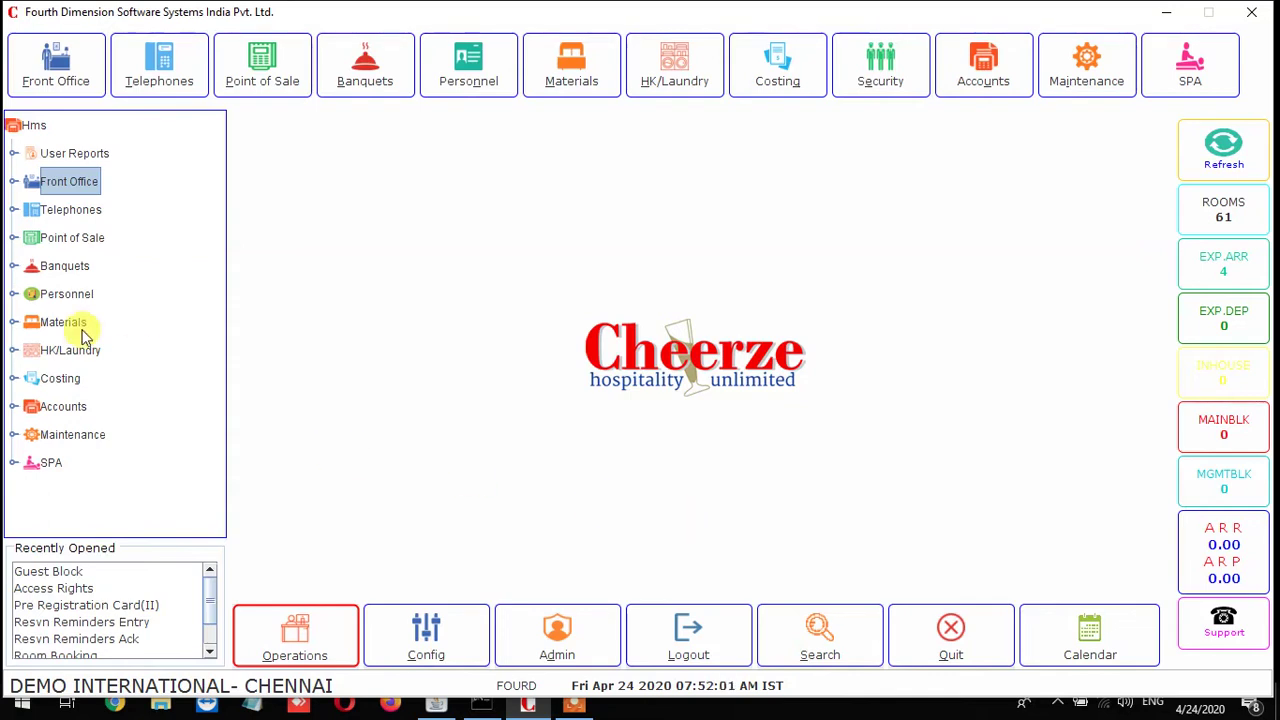
Expand Front Office > Reservations > Operations in the tree and select Reservation Chart
click(14, 184)
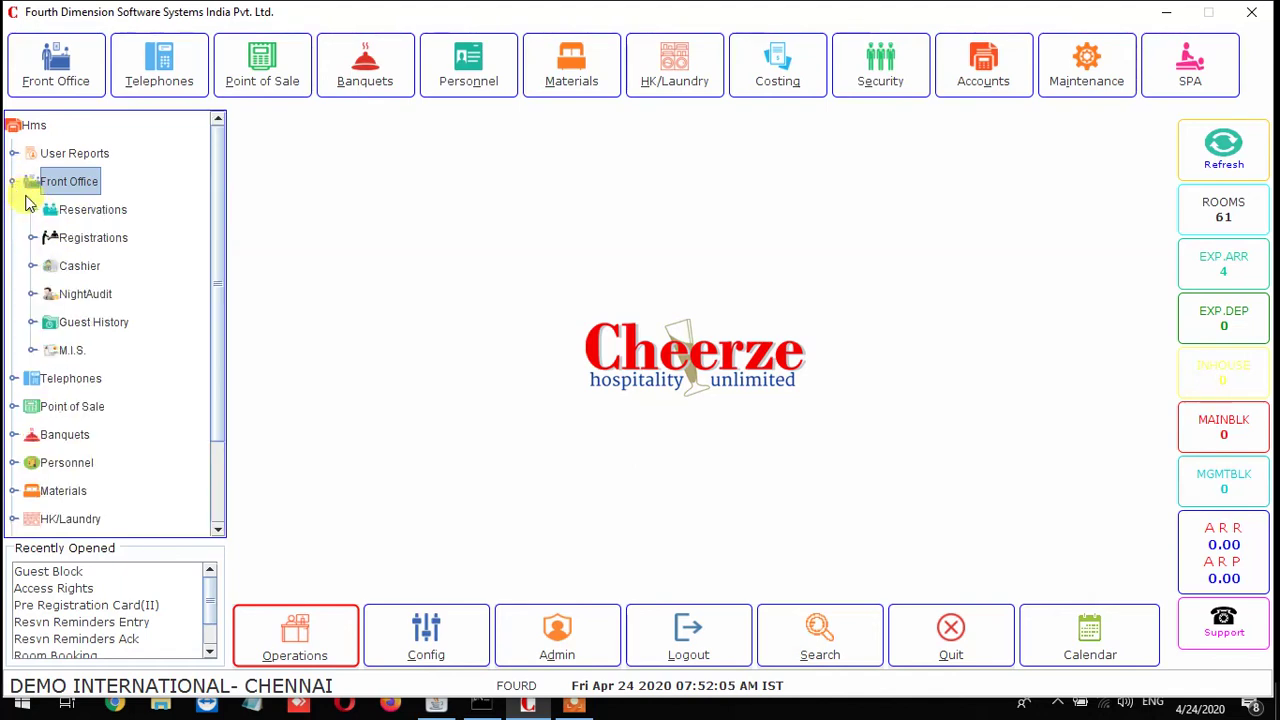
click(32, 210)
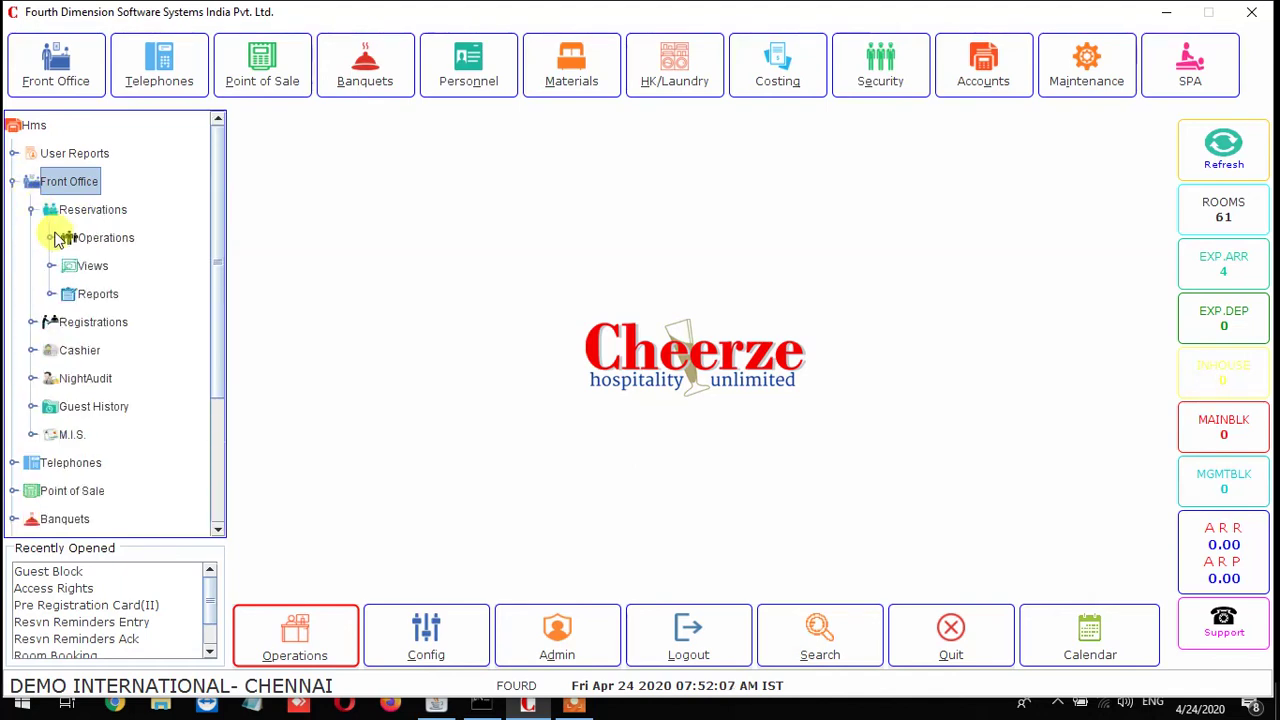
click(51, 238)
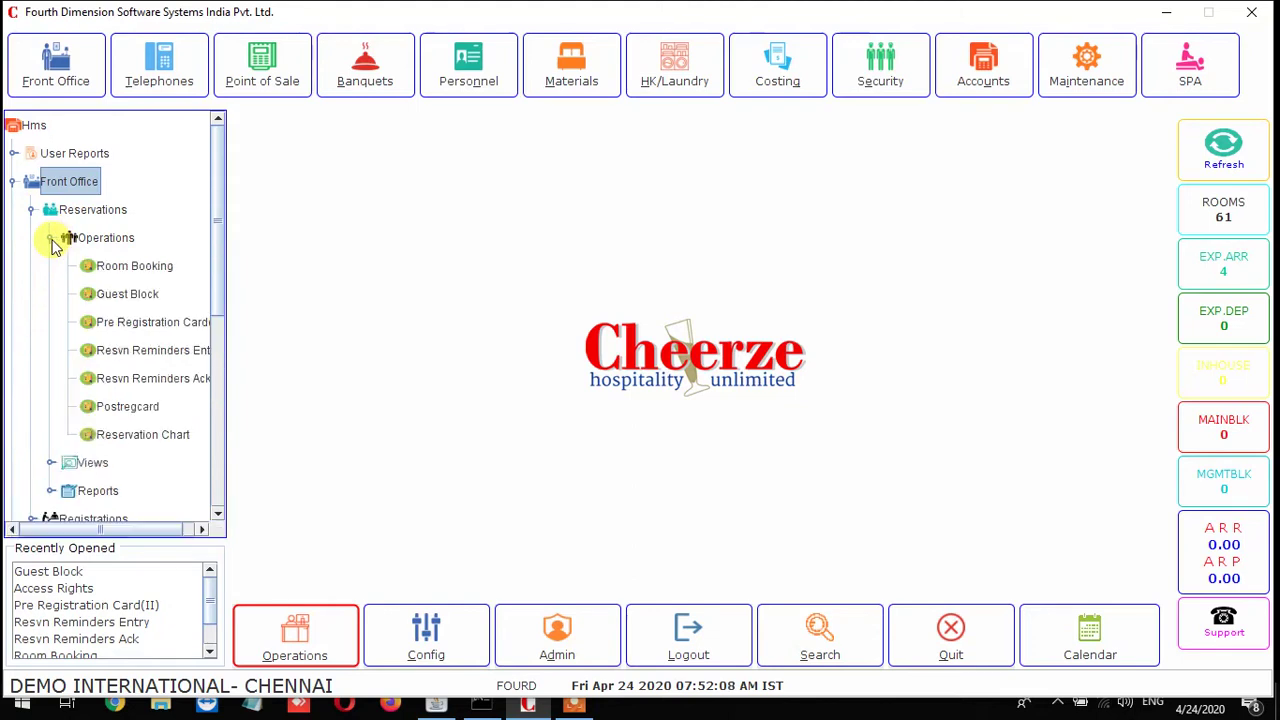
click(172, 444)
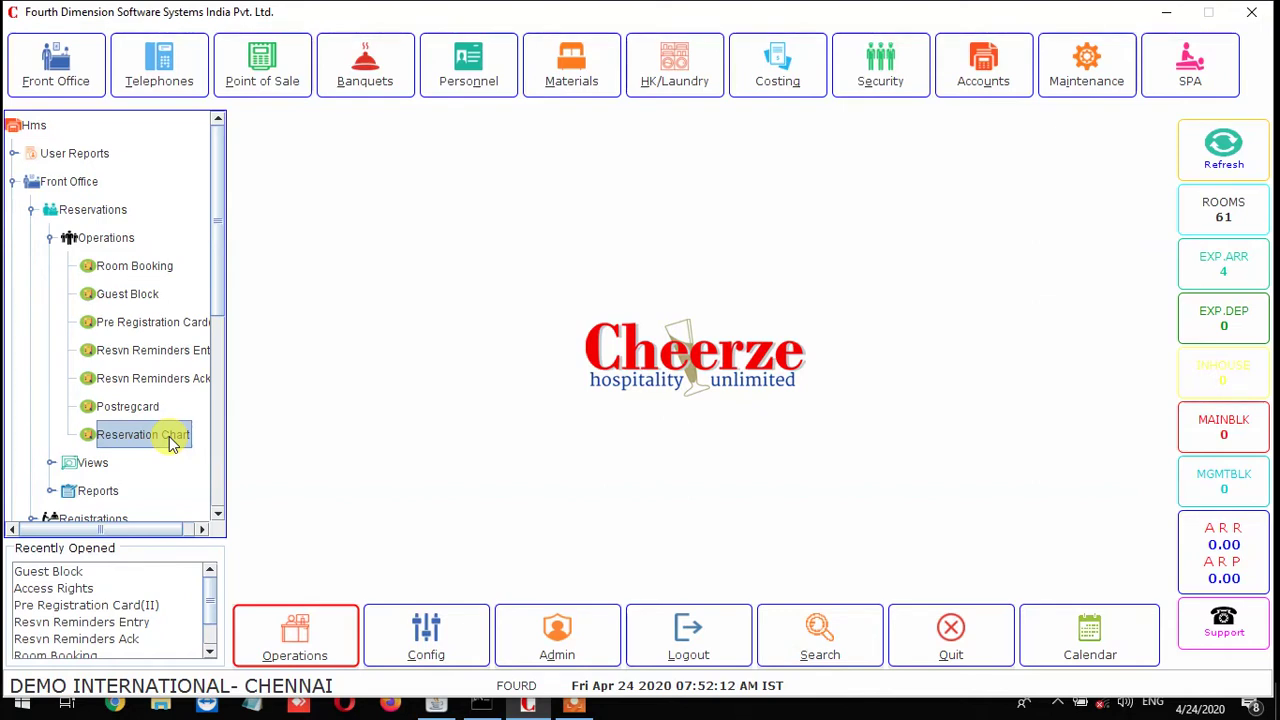
Open the Reservations Chart and mark room 201 for 11/04–12/04 to bring up booking options
double_click(172, 440)
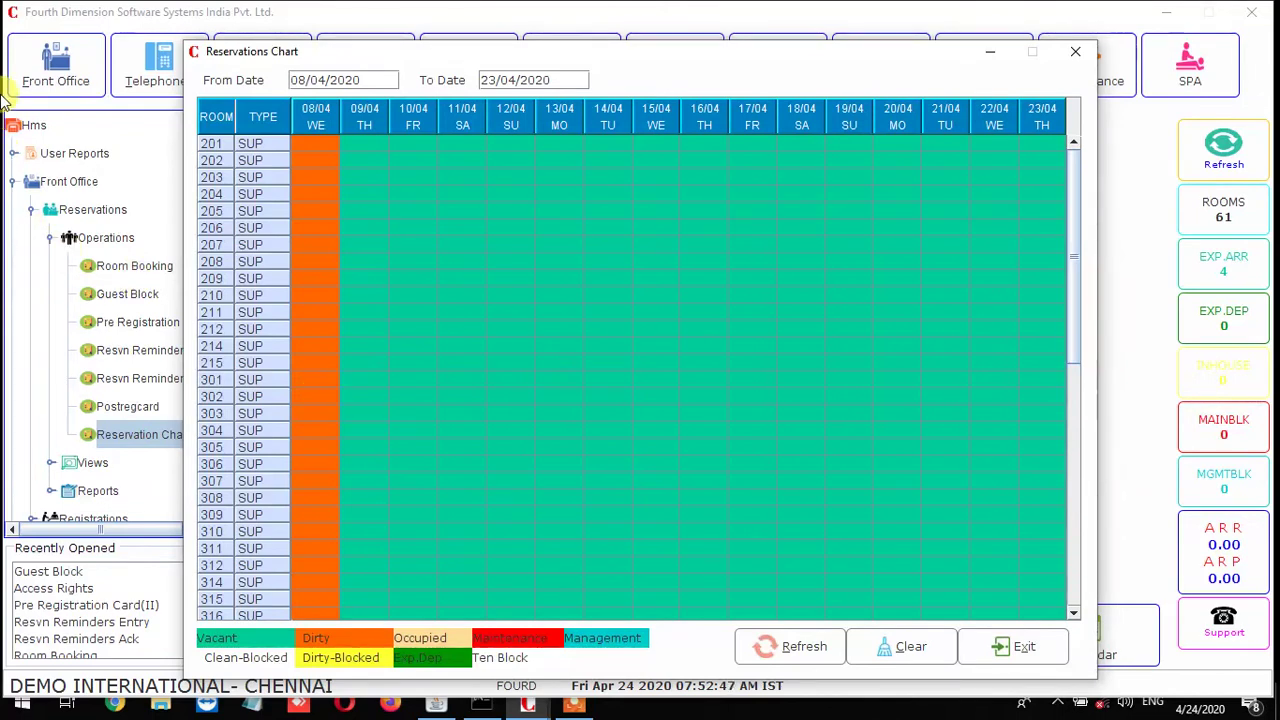
click(212, 152)
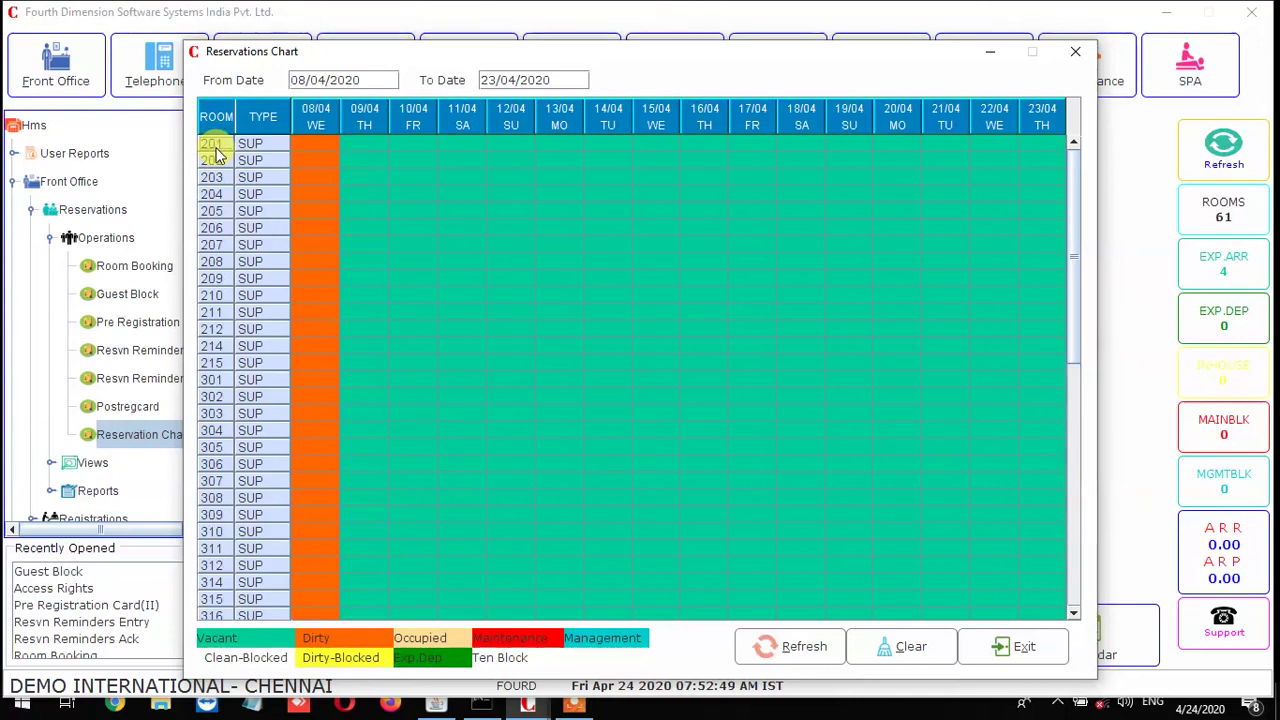
click(464, 145)
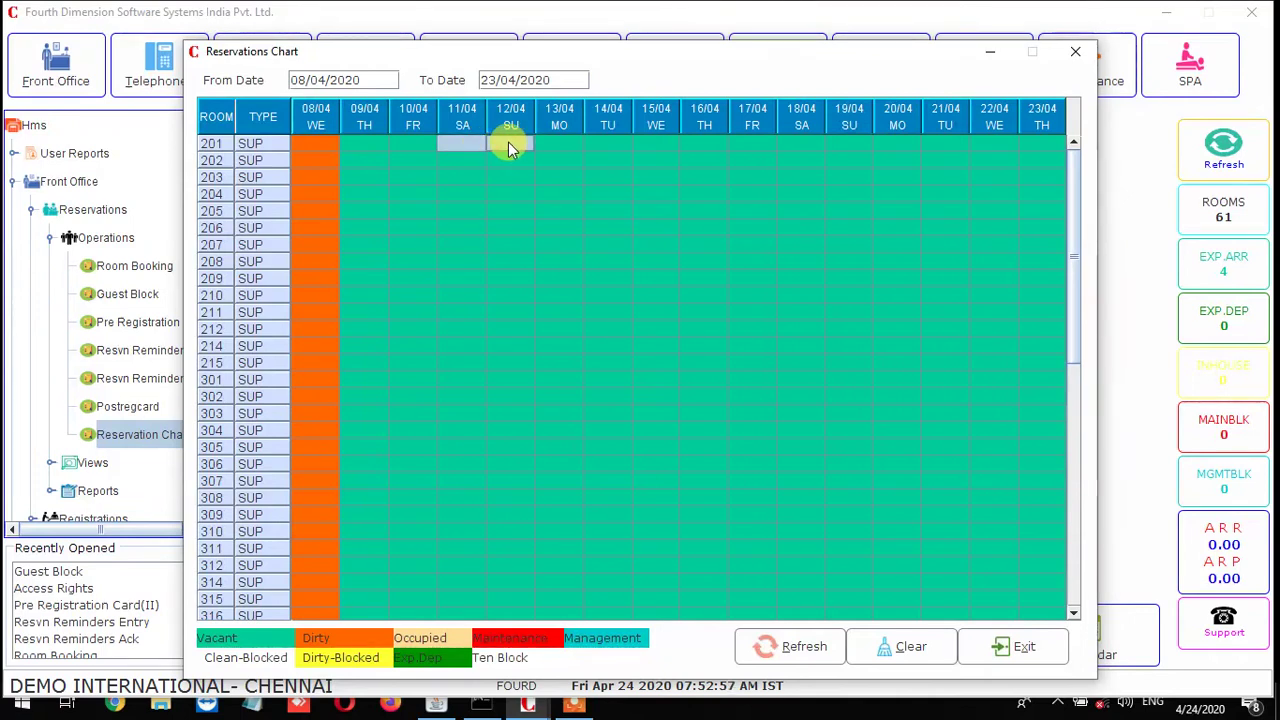
right_click(508, 145)
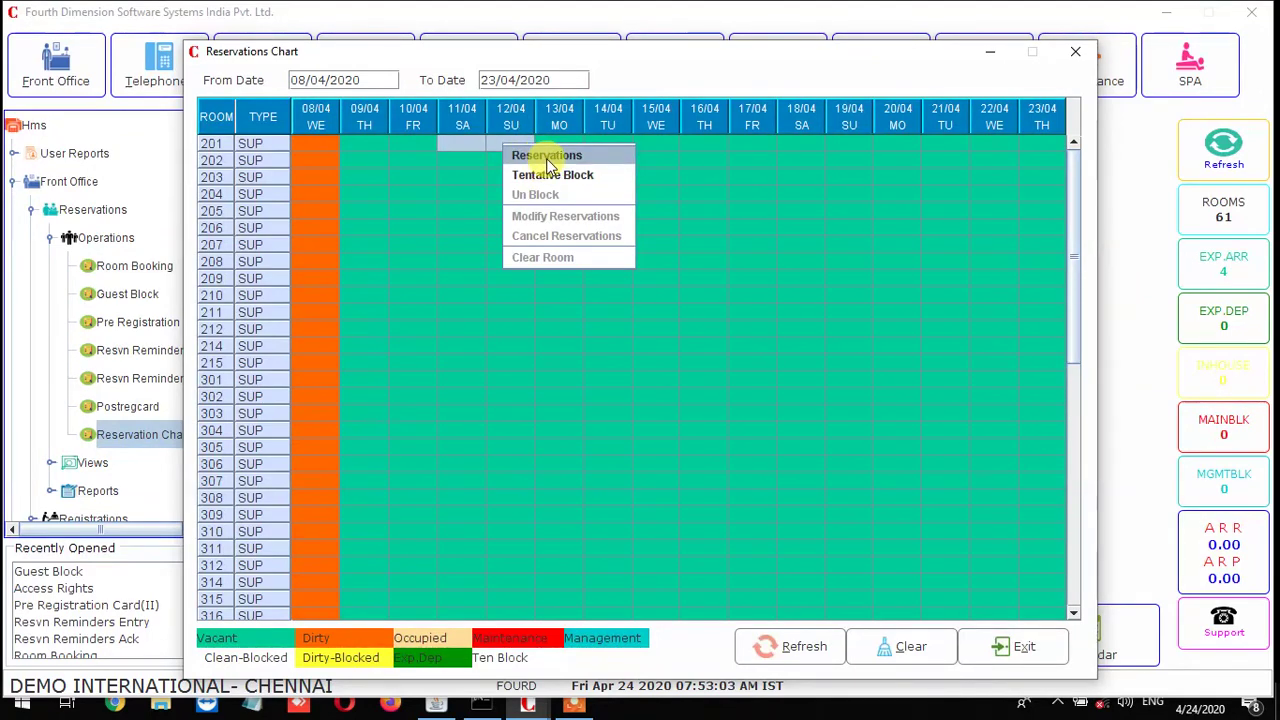
Create a reservation for the marked dates with one double room on plan CP
click(547, 158)
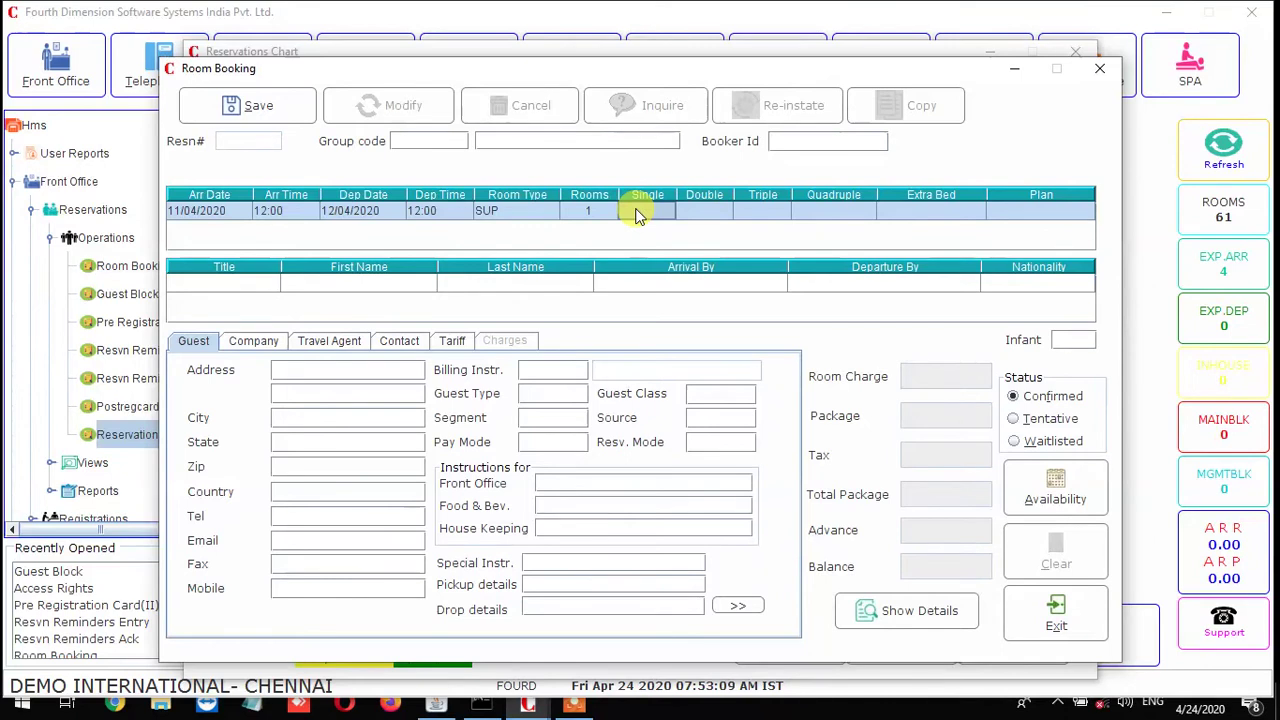
key(Tab)
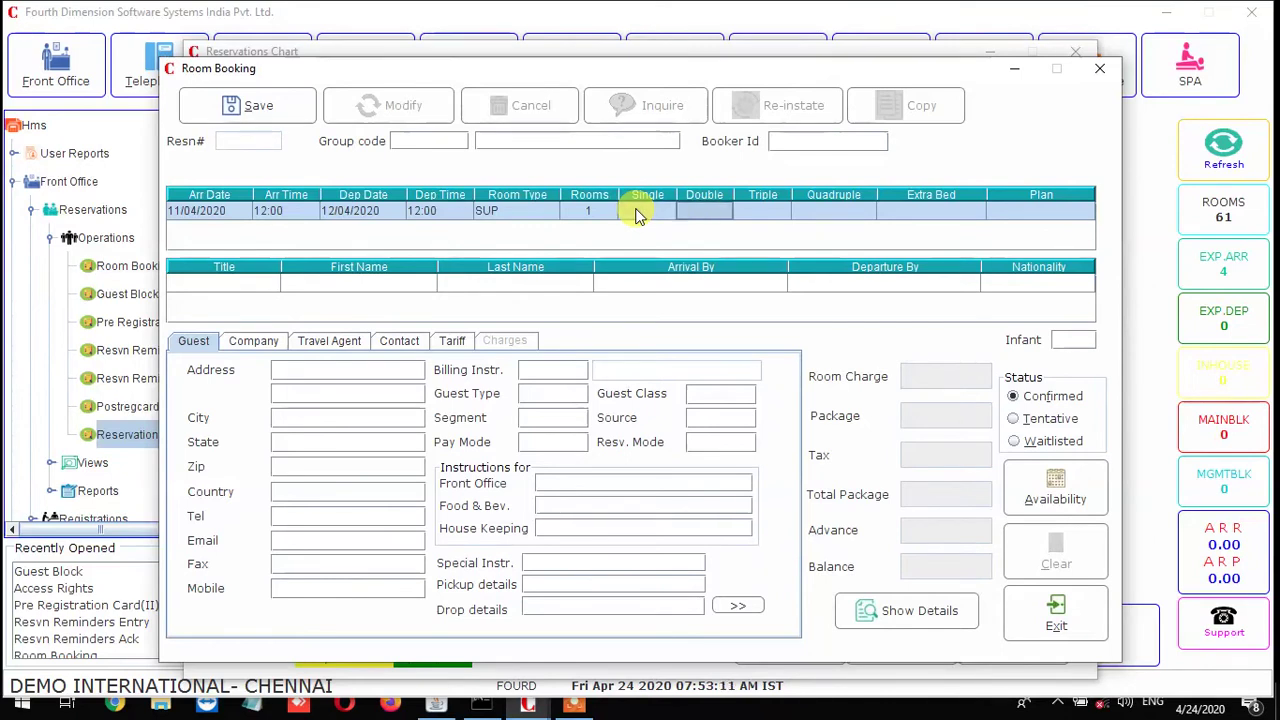
text(1)
key(Tab)
key(Tab)
key(Tab)
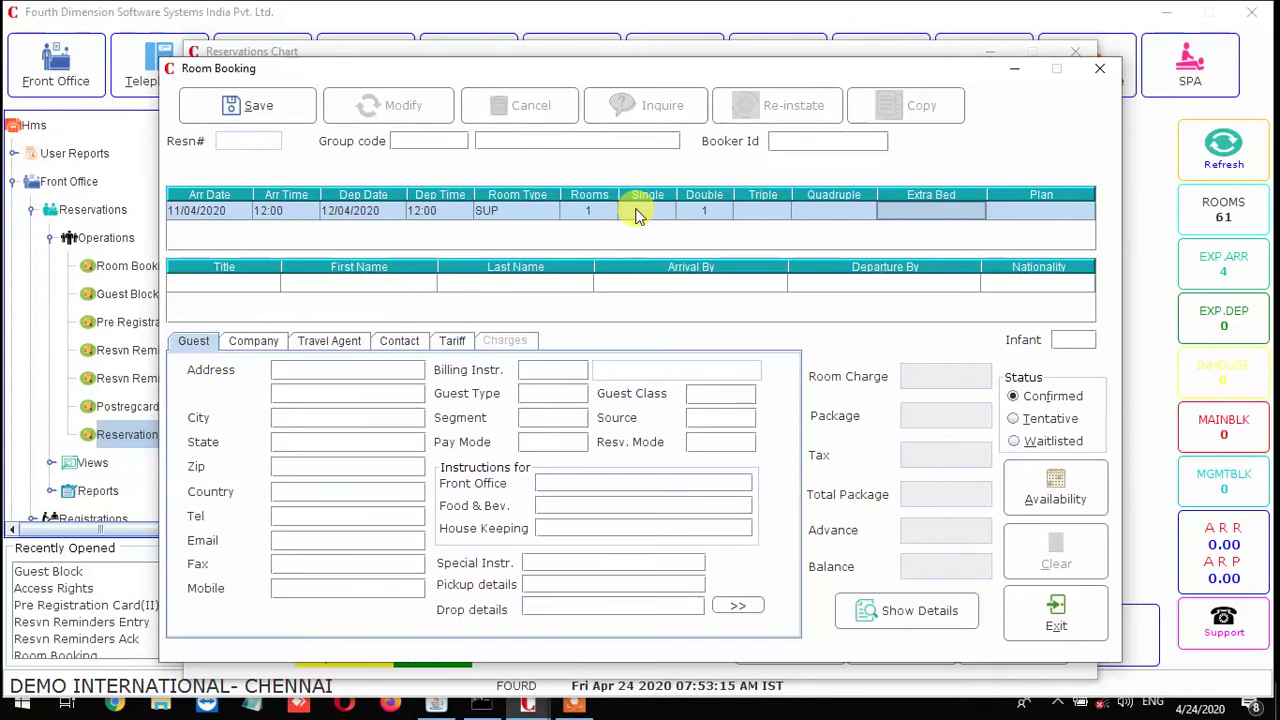
key(Tab)
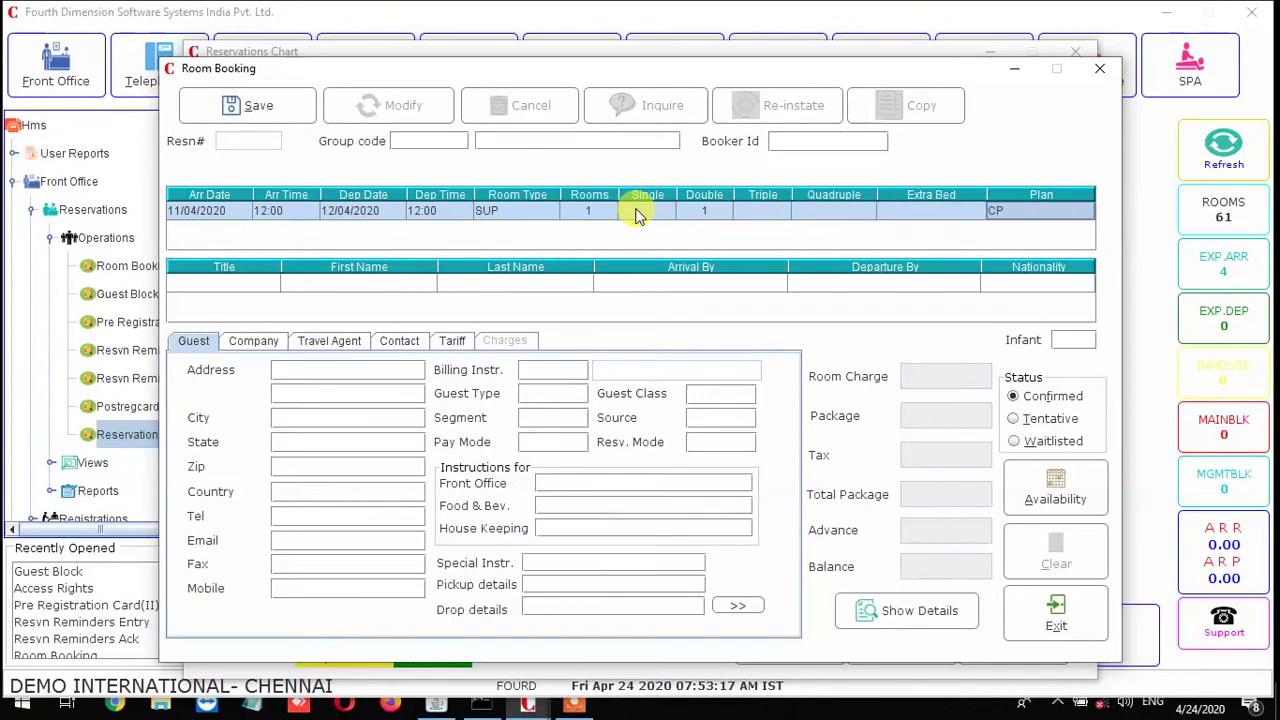
key(Tab)
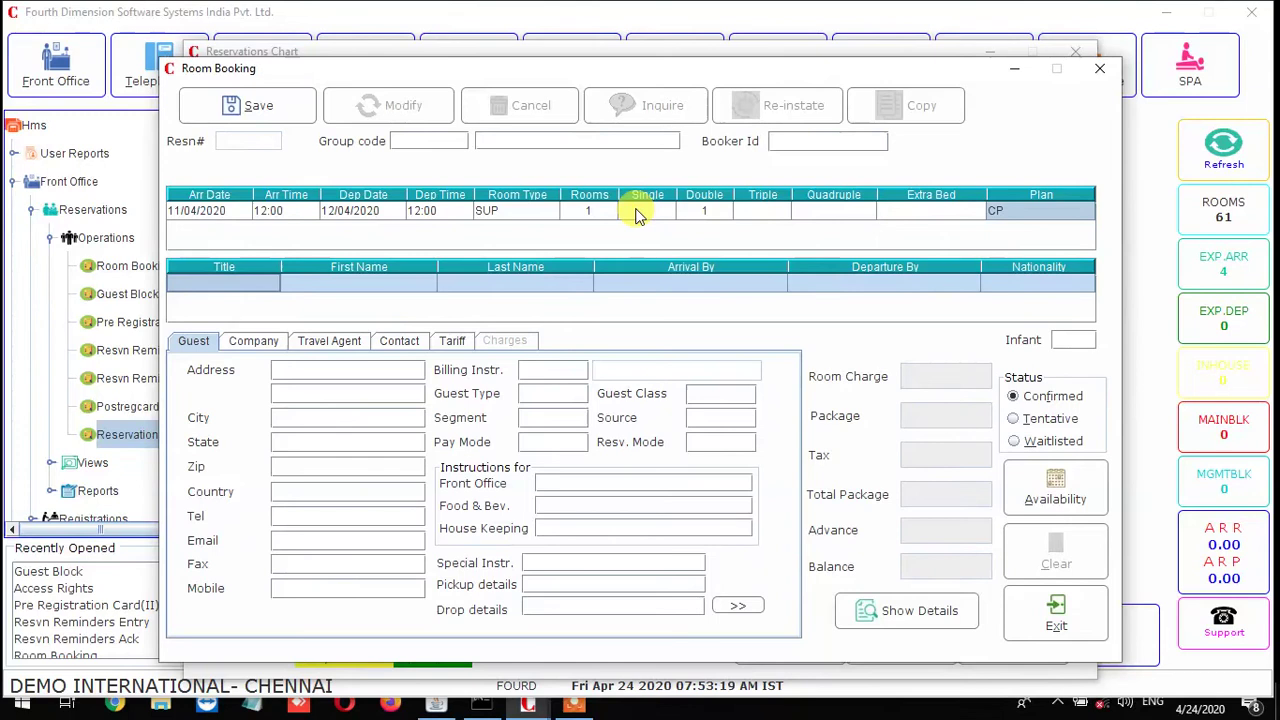
Enter the guest's title and first name, arrival Chennai, departure mumbai and nationality IND
key(Return)
key(Return)
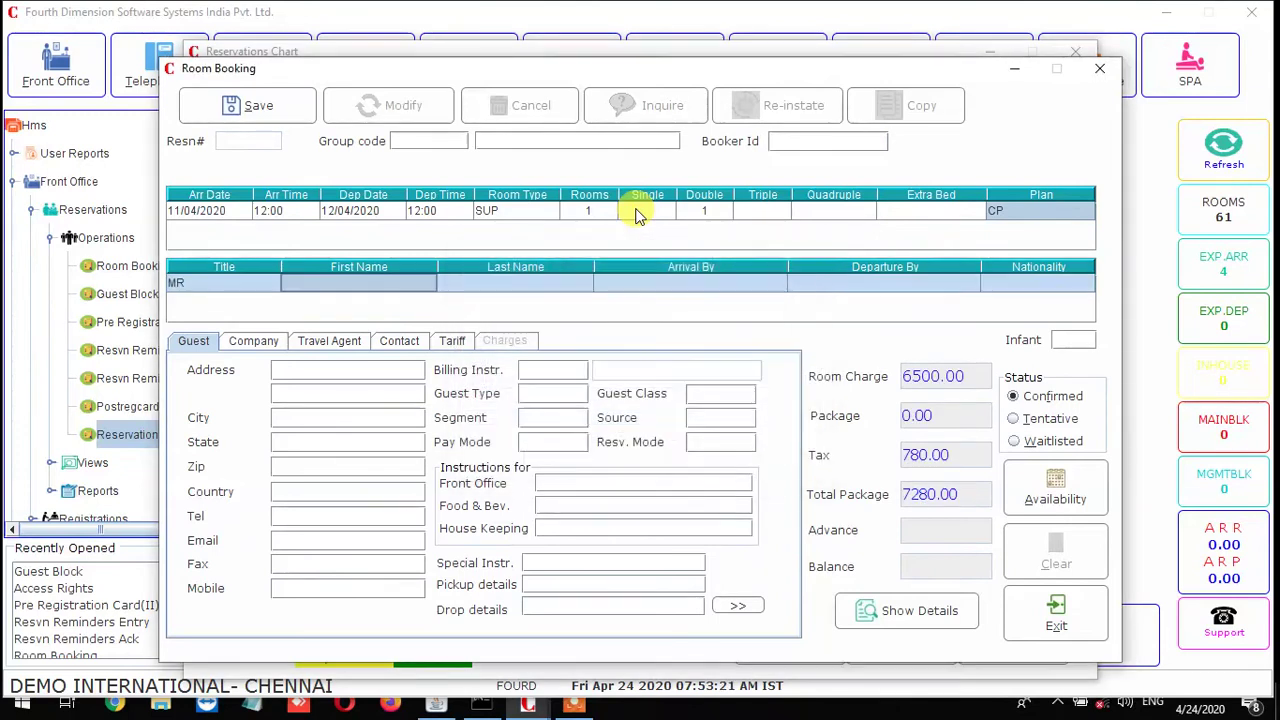
text(Mohammed)
key(Tab)
key(Tab)
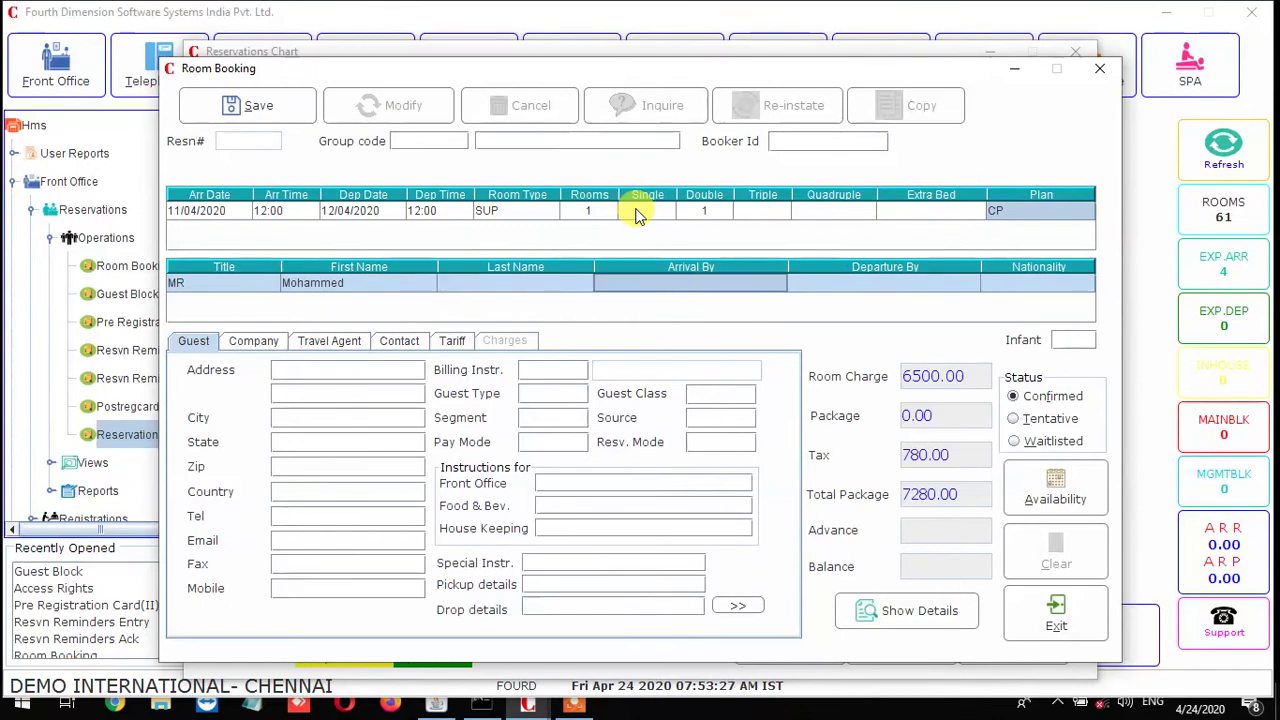
text(CHennai)
key(Tab)
key(shift+Tab)
key(BackSpace)
key(BackSpace)
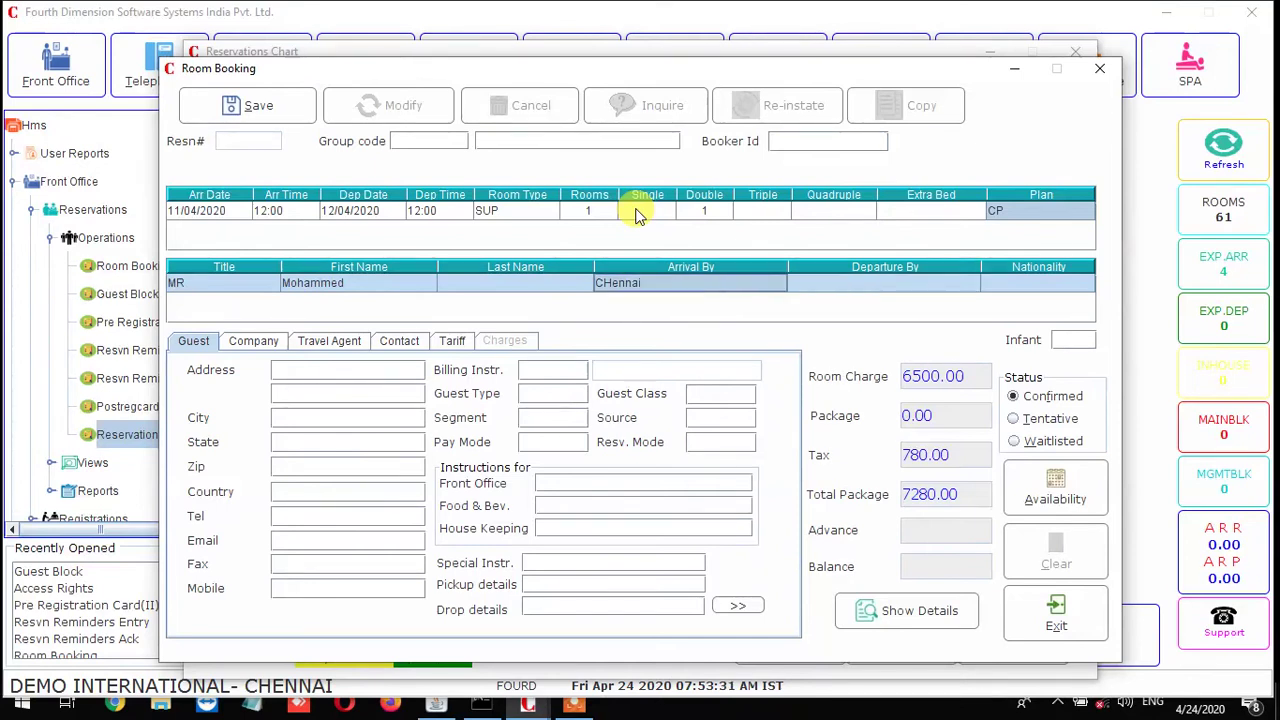
text(hennai)
key(Tab)
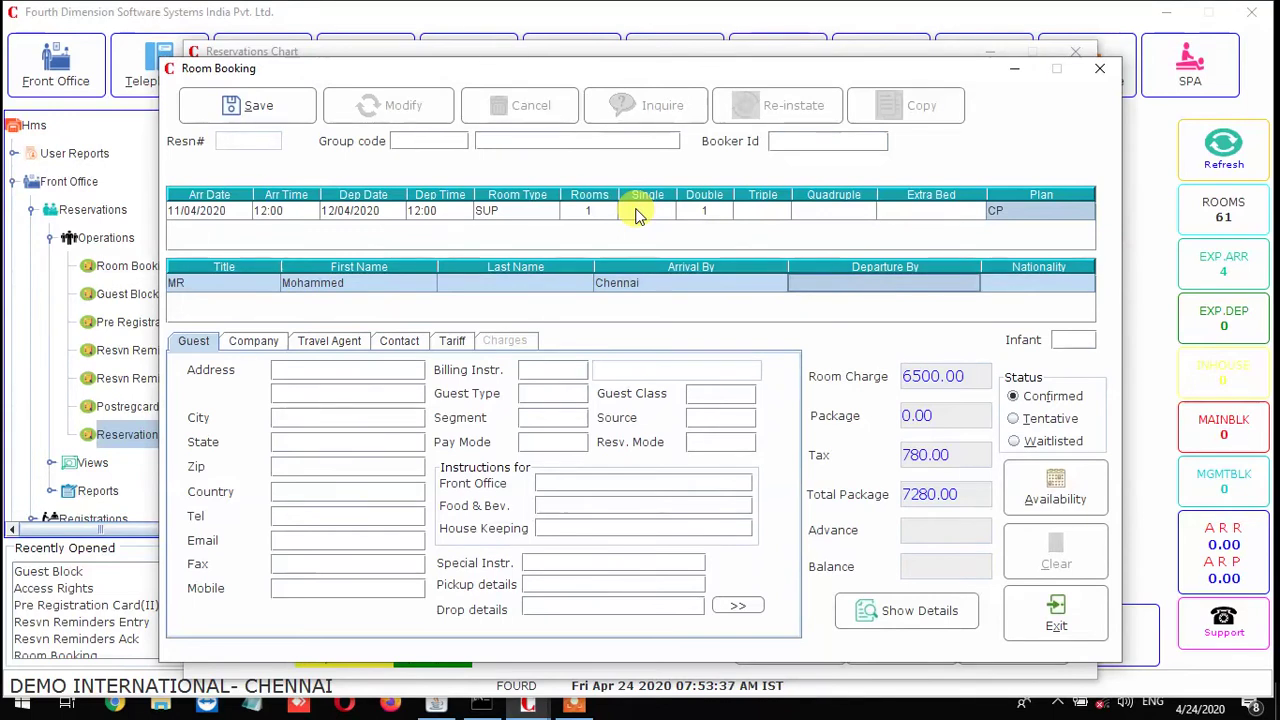
text(mumbai)
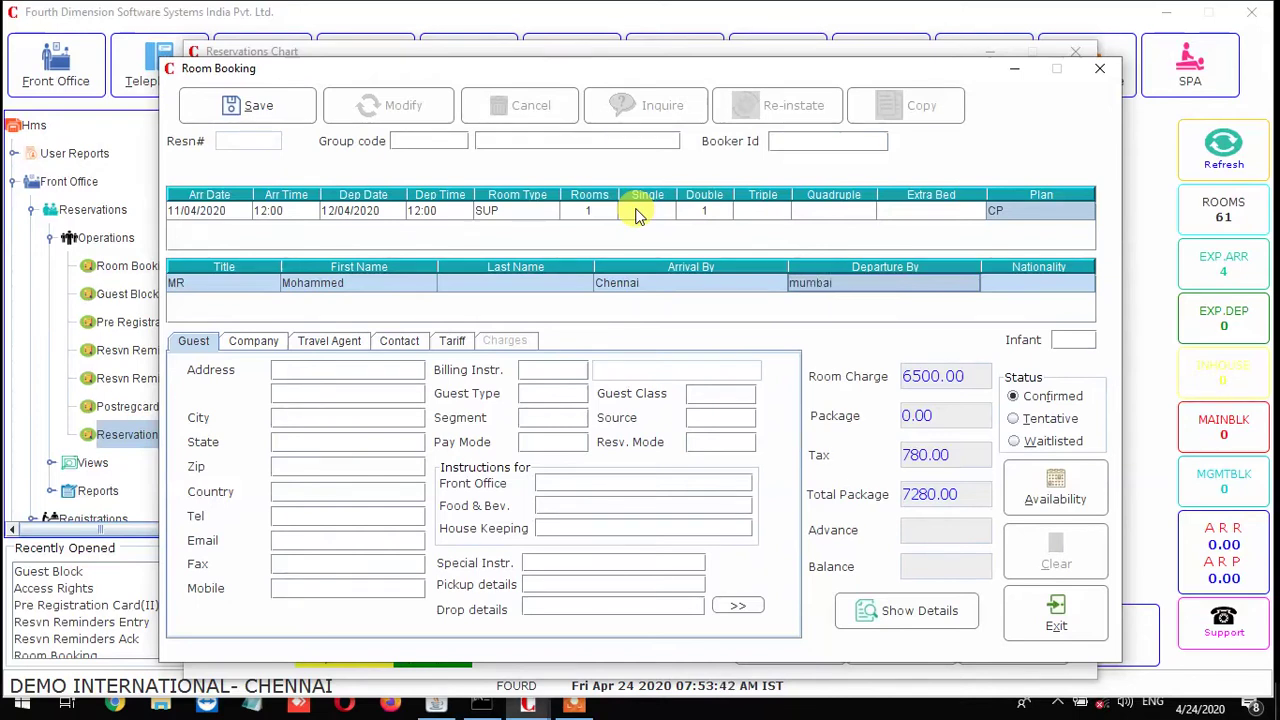
key(Return)
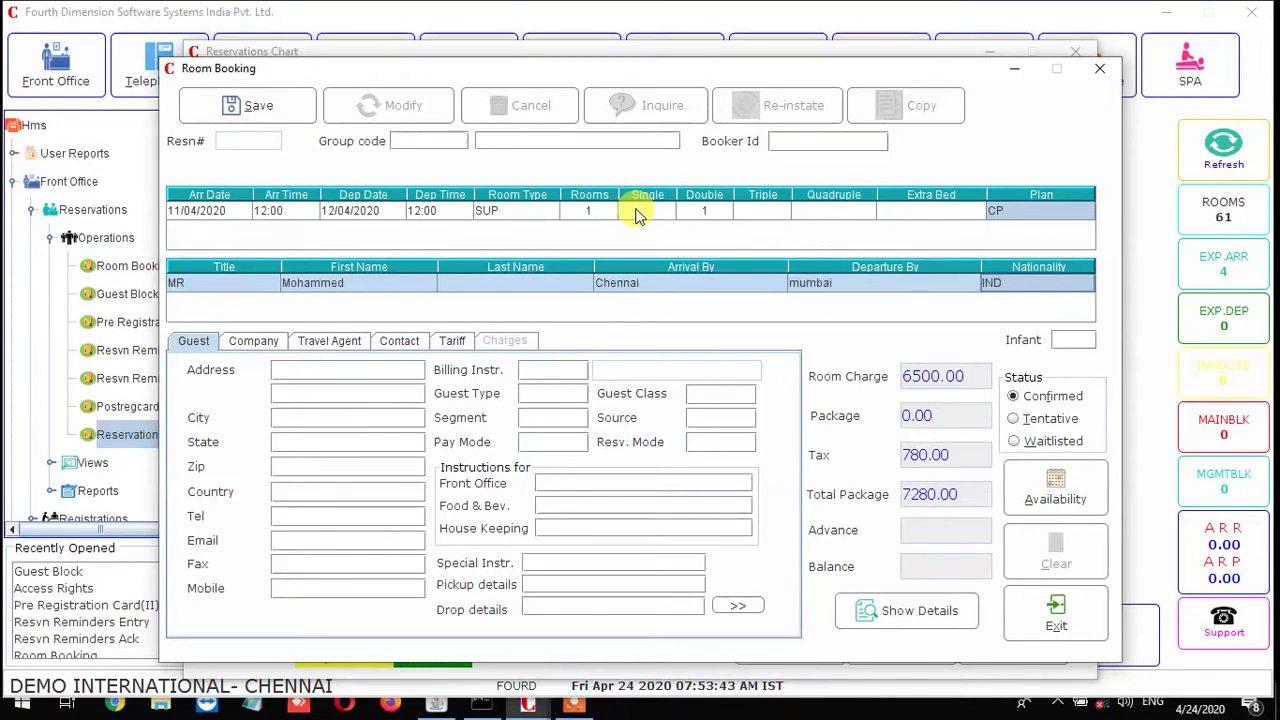
key(Return)
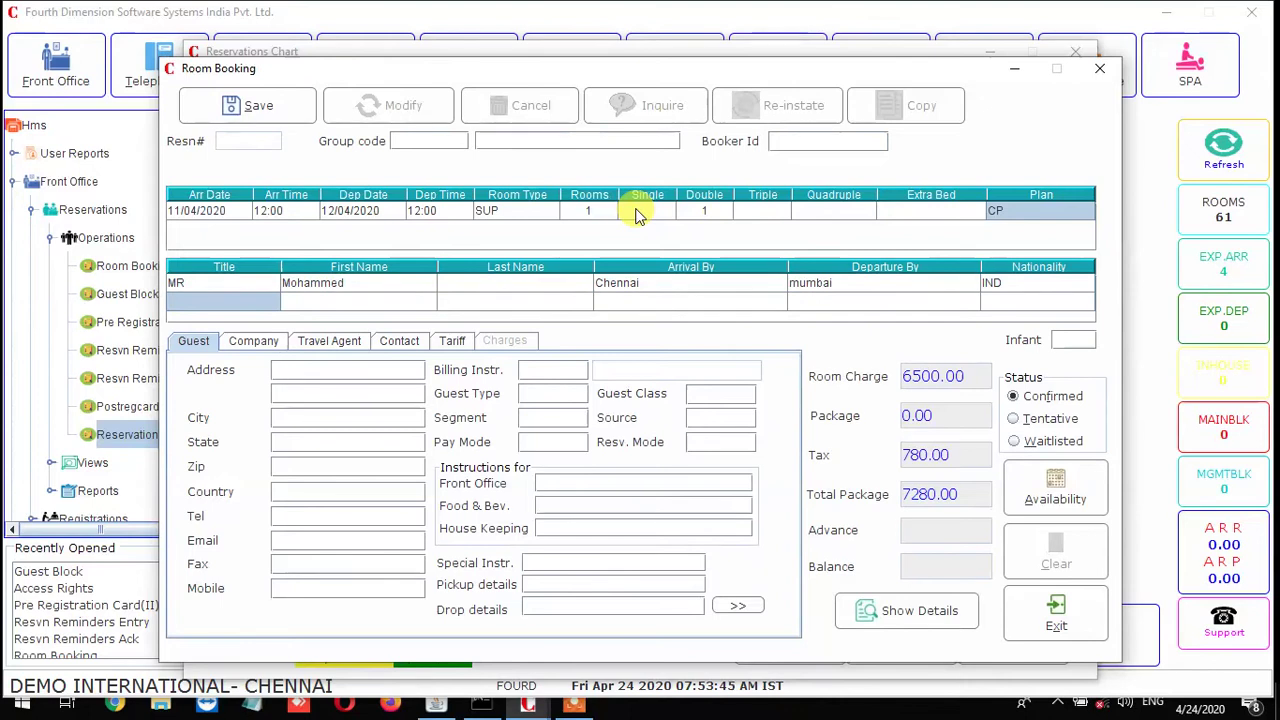
Enter the guest's address, city Chennai, state Tamil Nadu, country India and mobile number
text(abdhul)
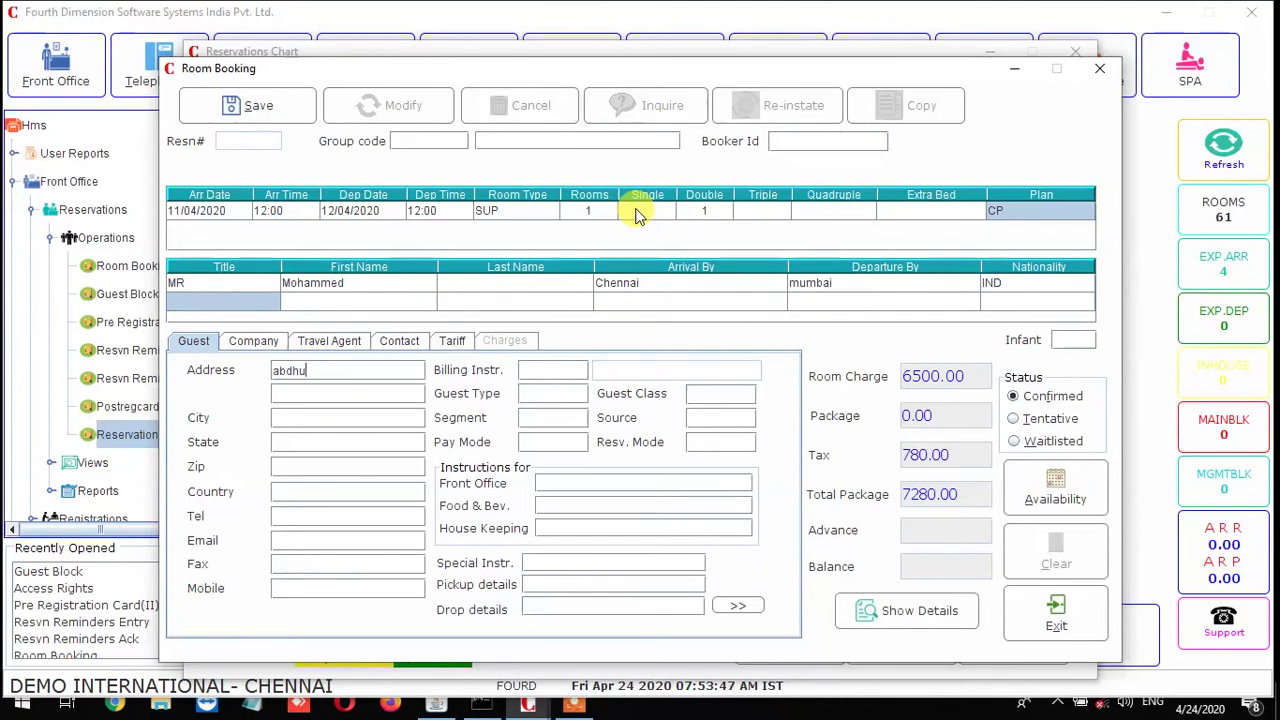
text(chennai)
key(Return)
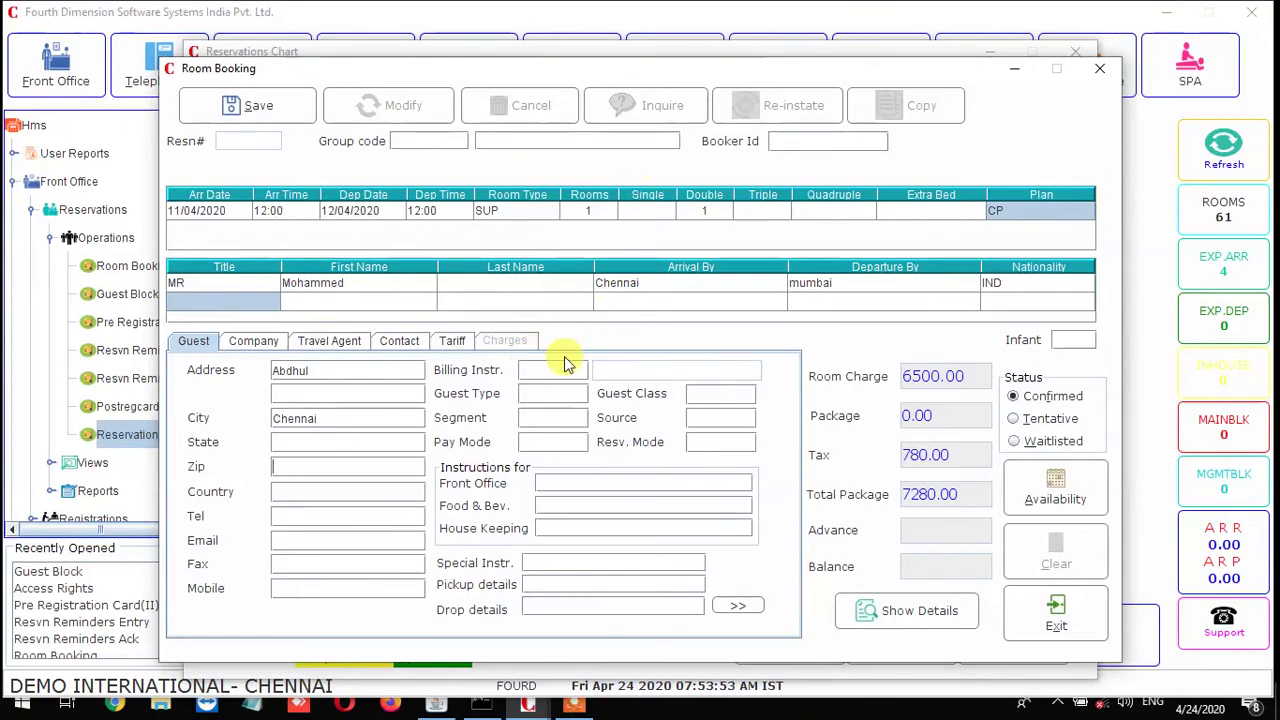
click(303, 443)
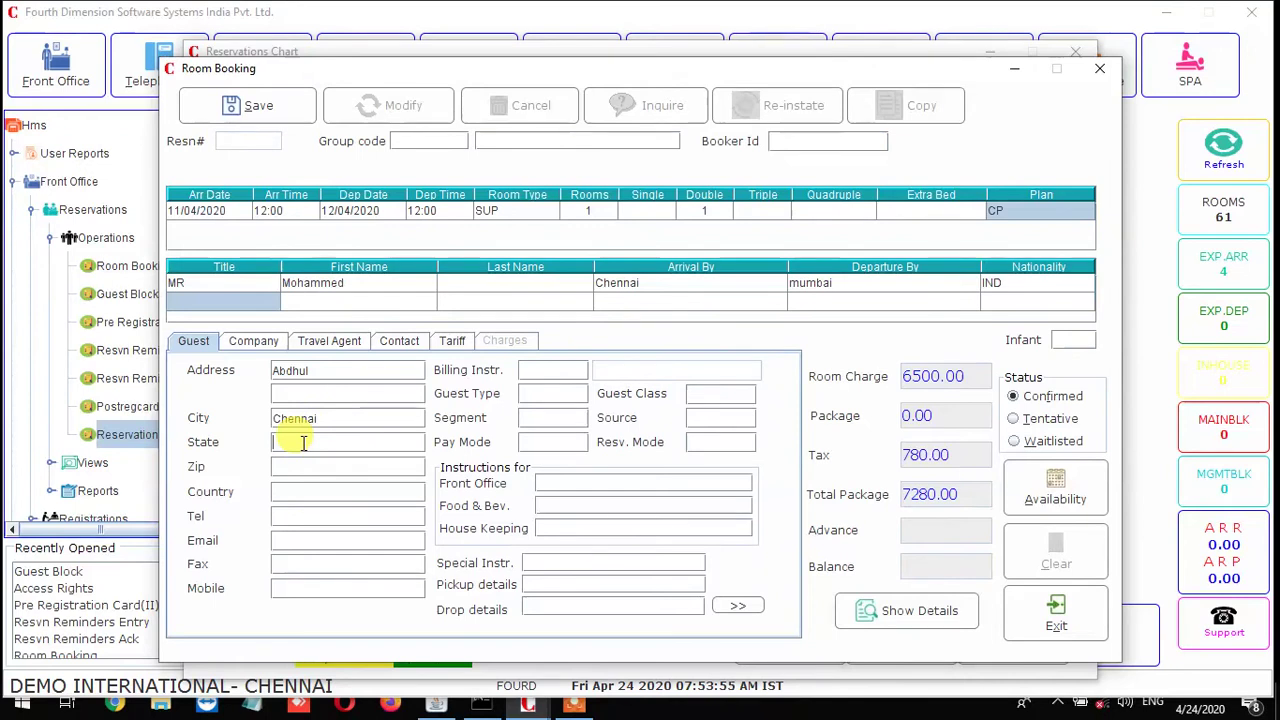
text(tamil nadu)
key(Return)
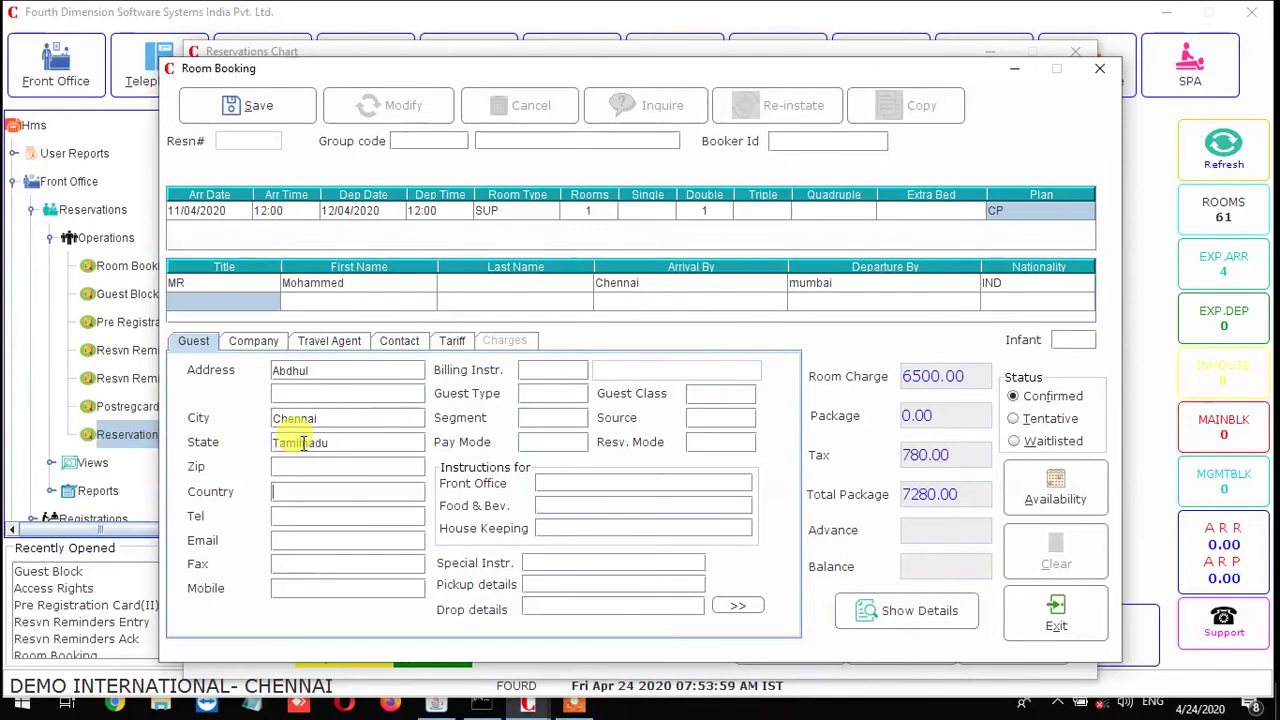
text(india)
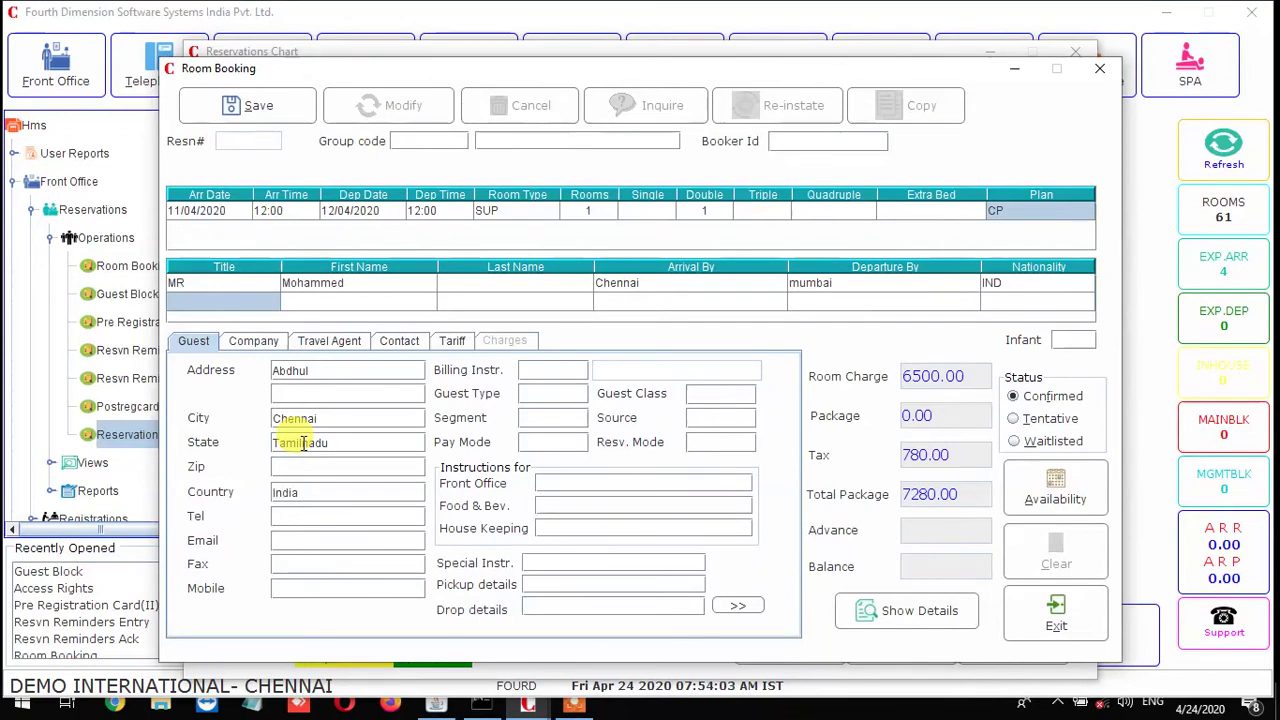
key(Return)
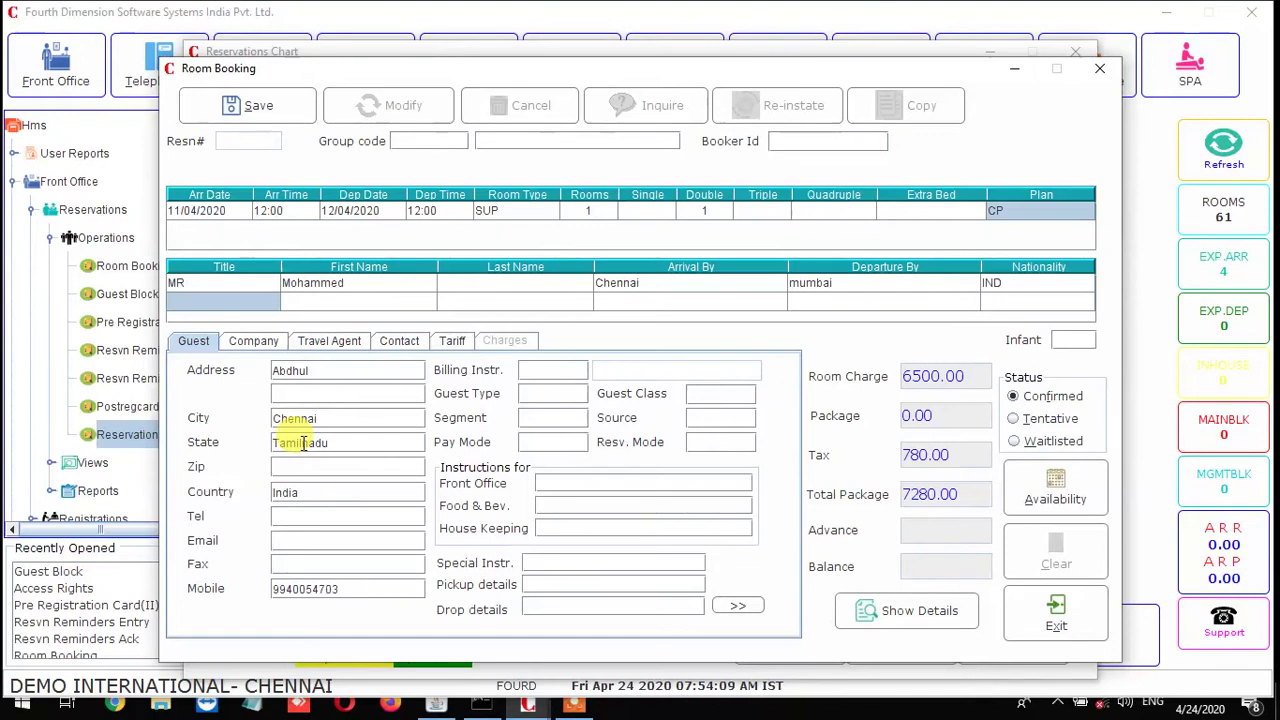
key(Return)
key(Return)
key(Return)
key(Return)
Accept NORMAL guest type and class, WALKIN segment, DIR source, CASH pay mode and PHONE reservation mode
key(Return)
key(Return)
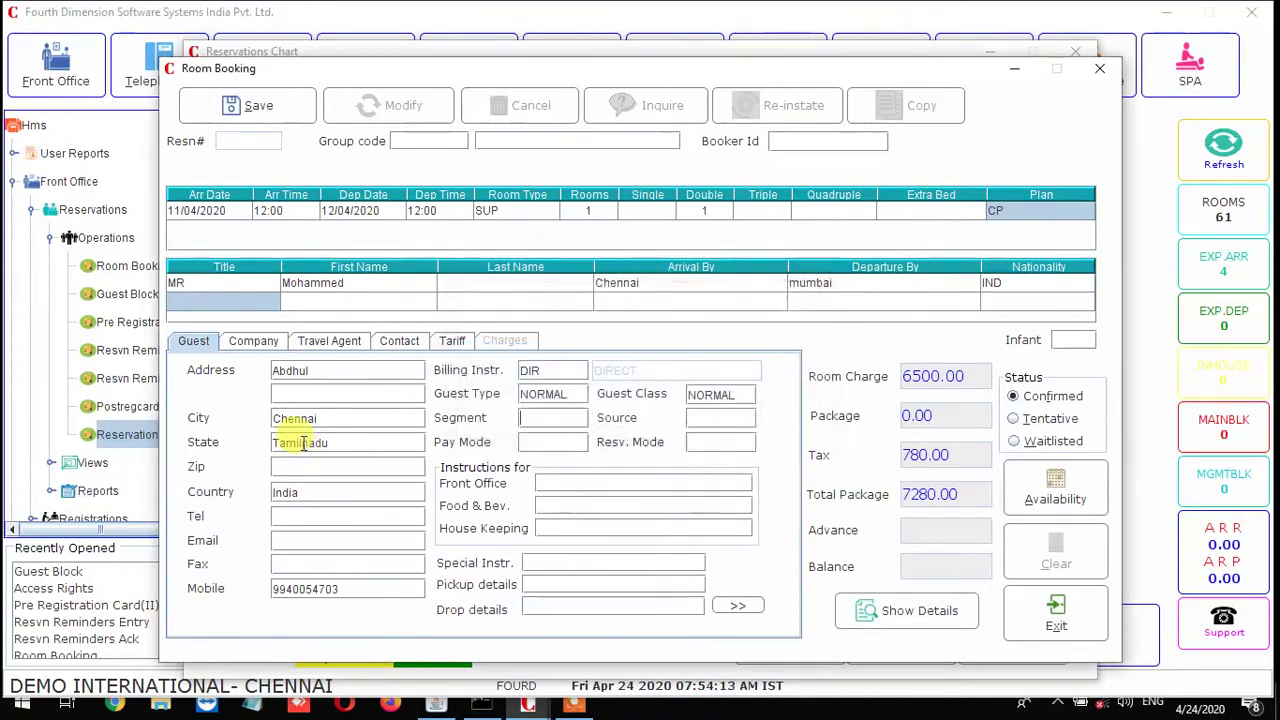
key(Return)
key(Return)
key(Return)
key(Return)
key(Return)
key(Return)
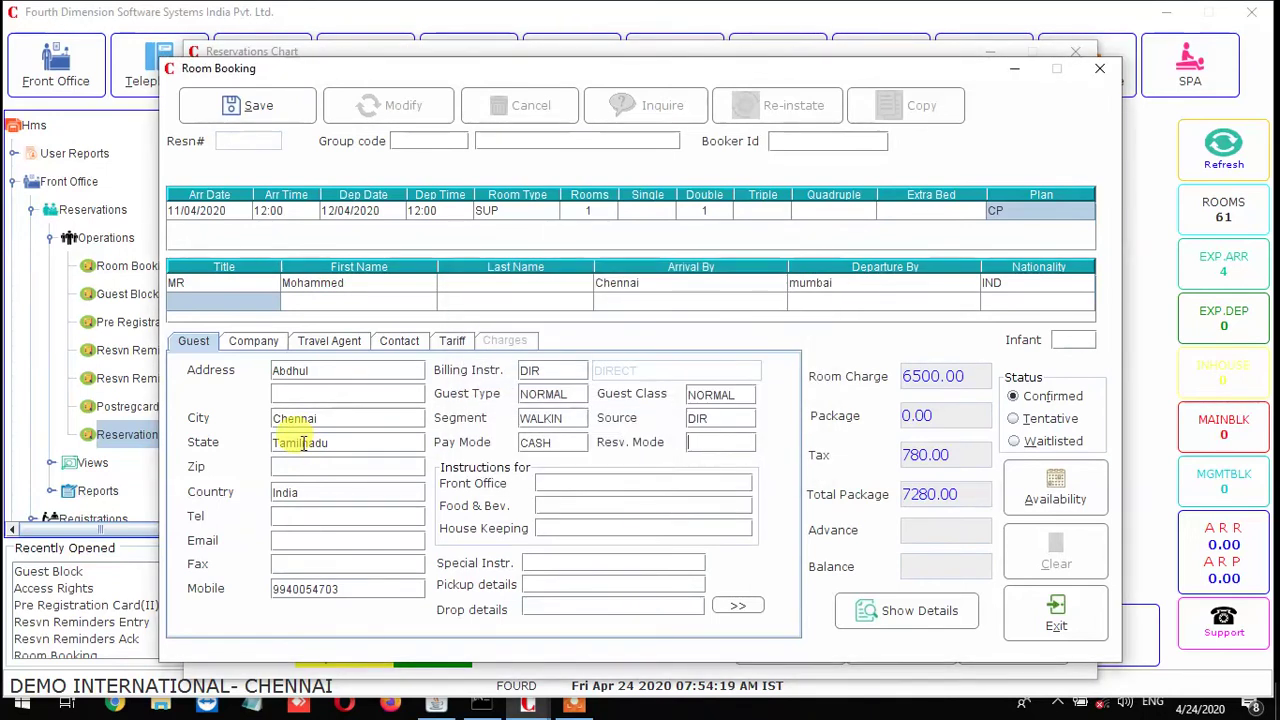
key(Return)
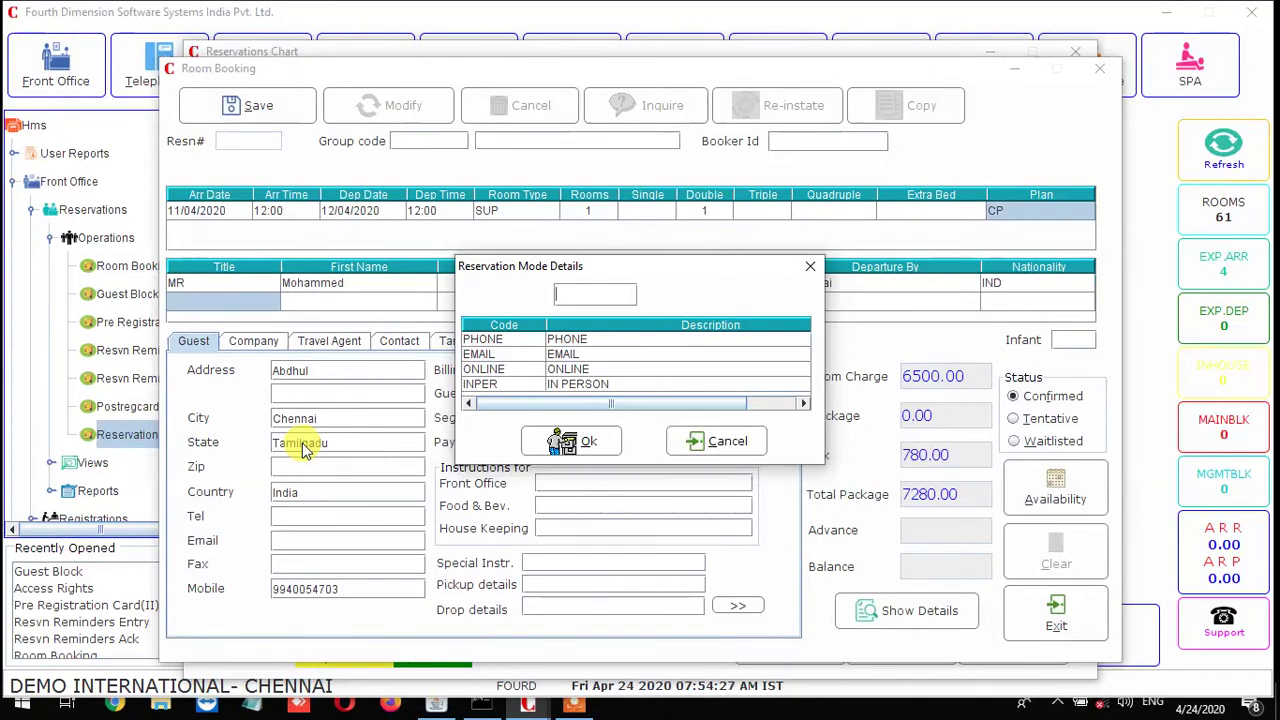
key(Return)
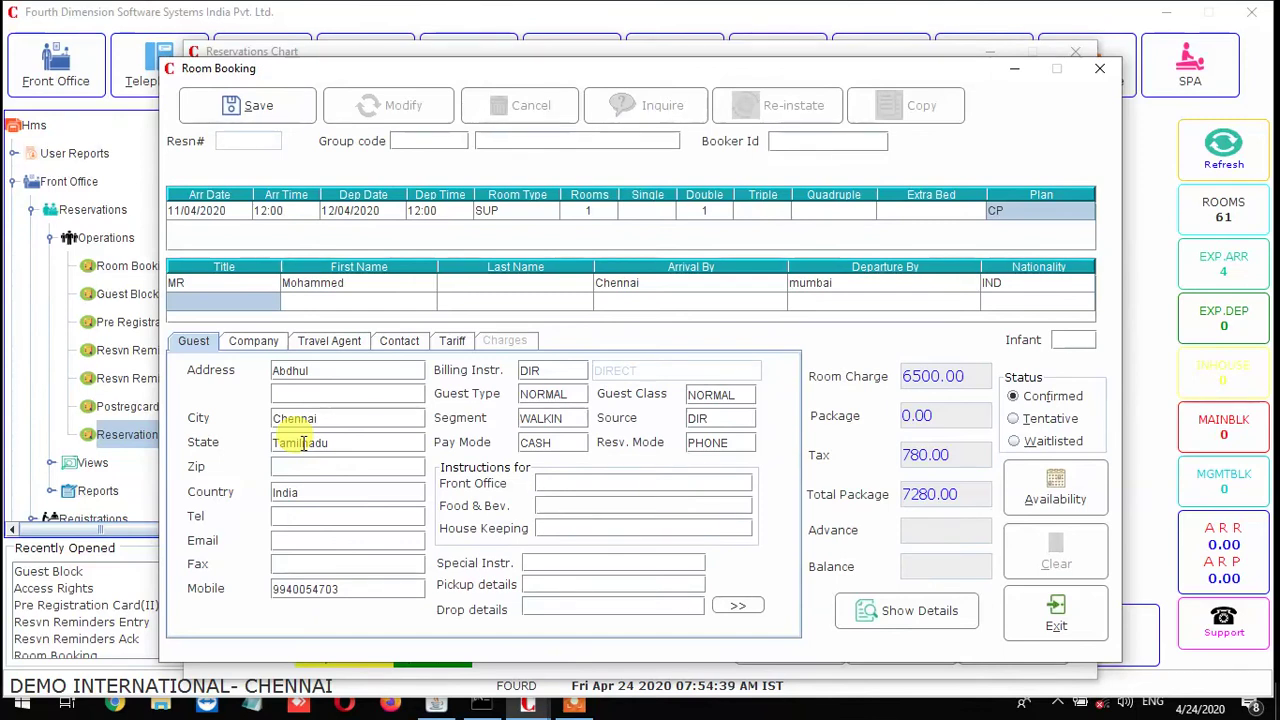
Add Food & Bev note 'Diabetes guest please take' and a special instruction to collect remaining payment at checkout
key(Tab)
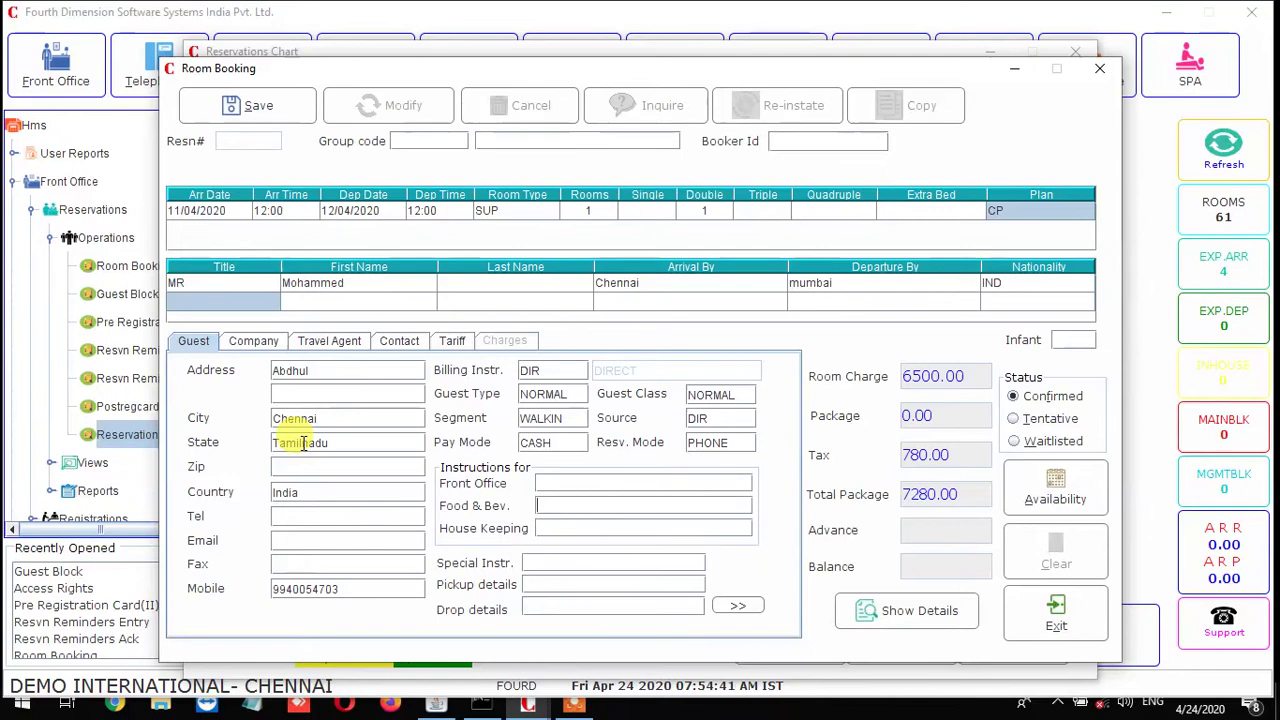
text(w)
key(BackSpace)
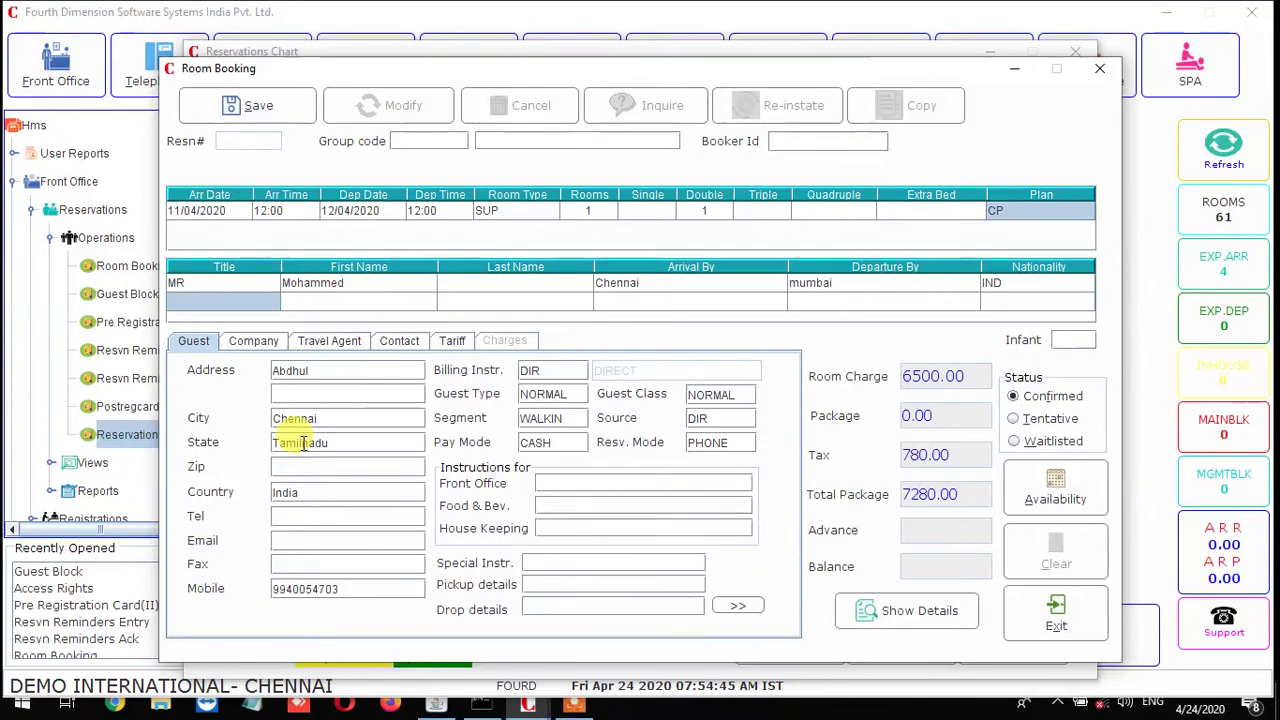
text(Diabetes fues)
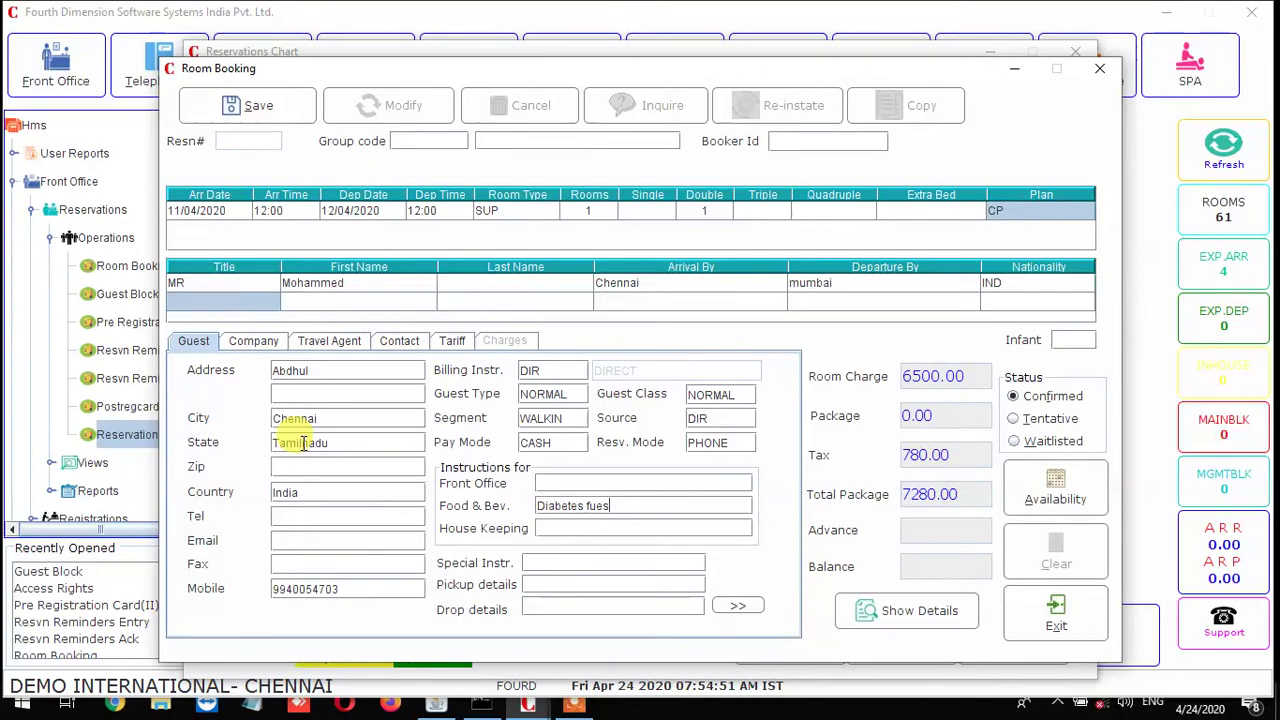
key(BackSpace)
key(BackSpace)
key(BackSpace)
text(guest please take)
key(Tab)
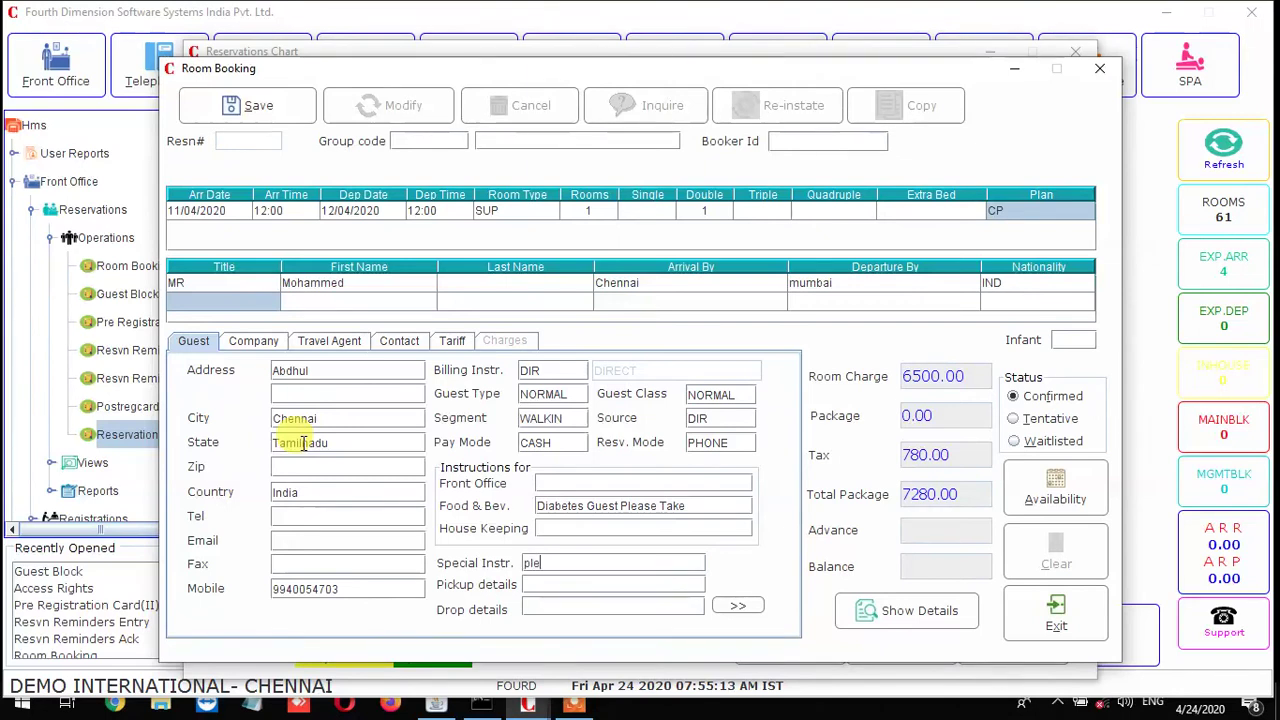
text(se )
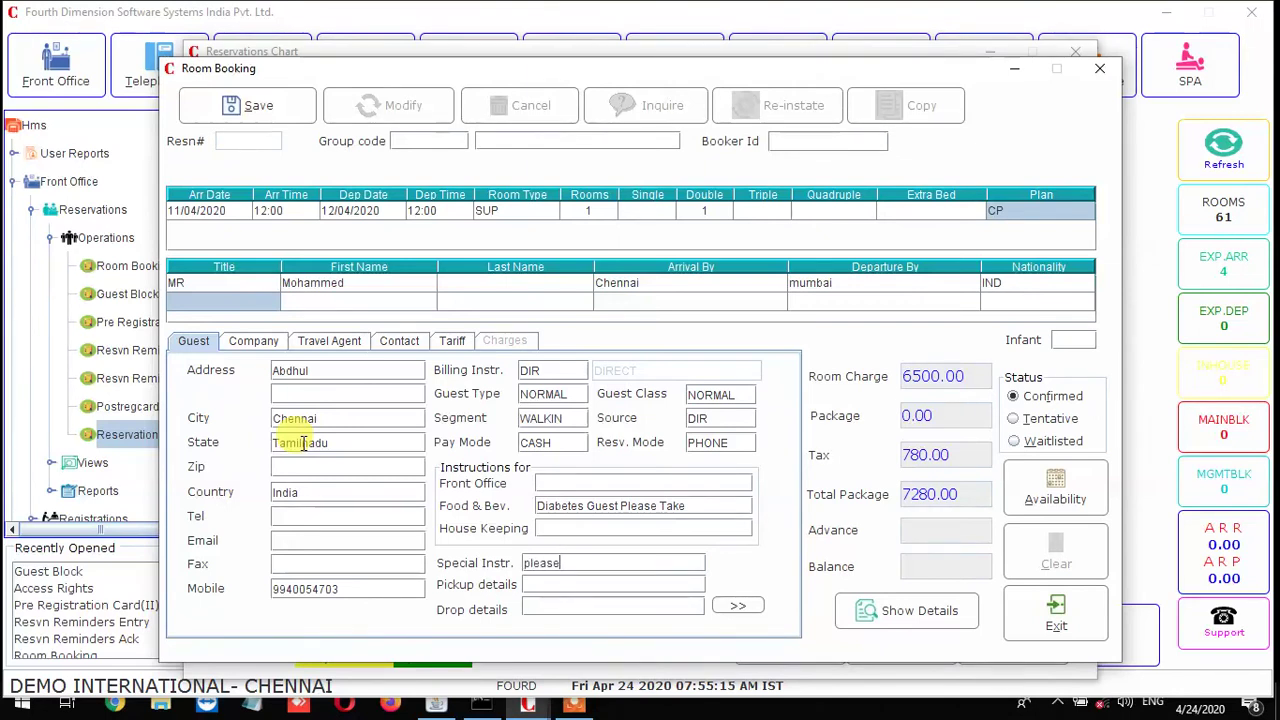
text(collect the remainig th)
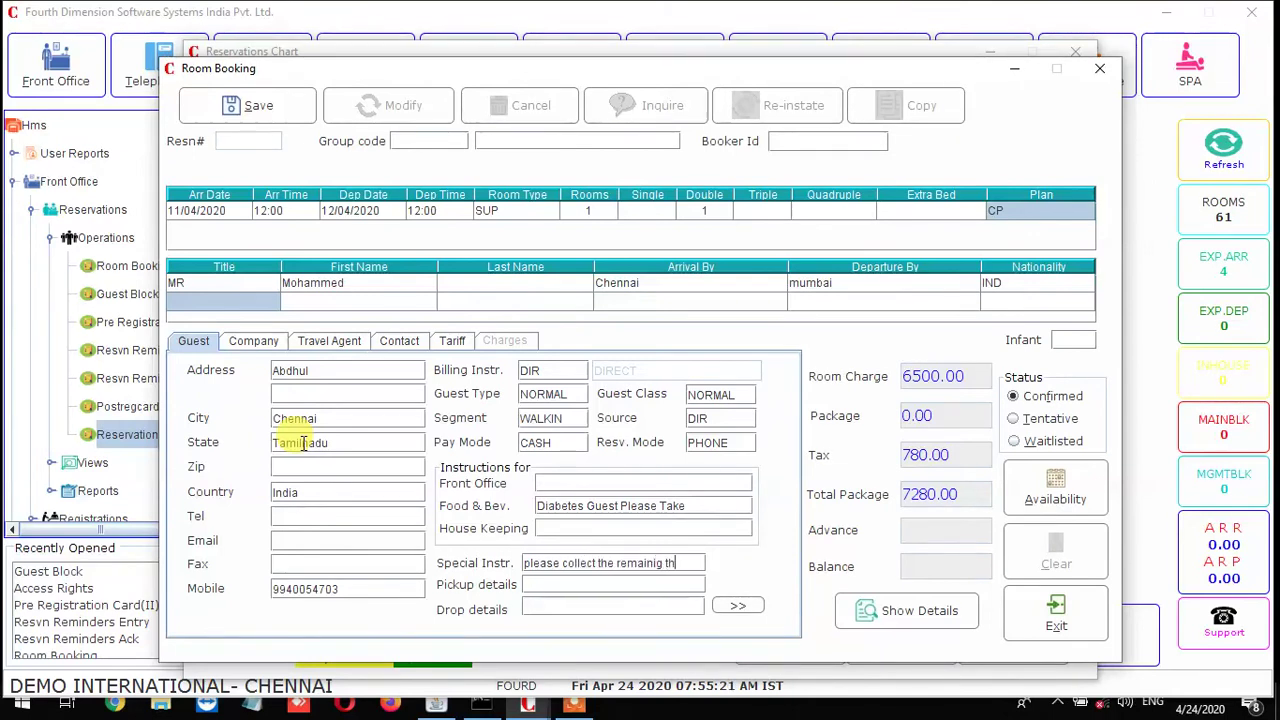
text(ment fro)
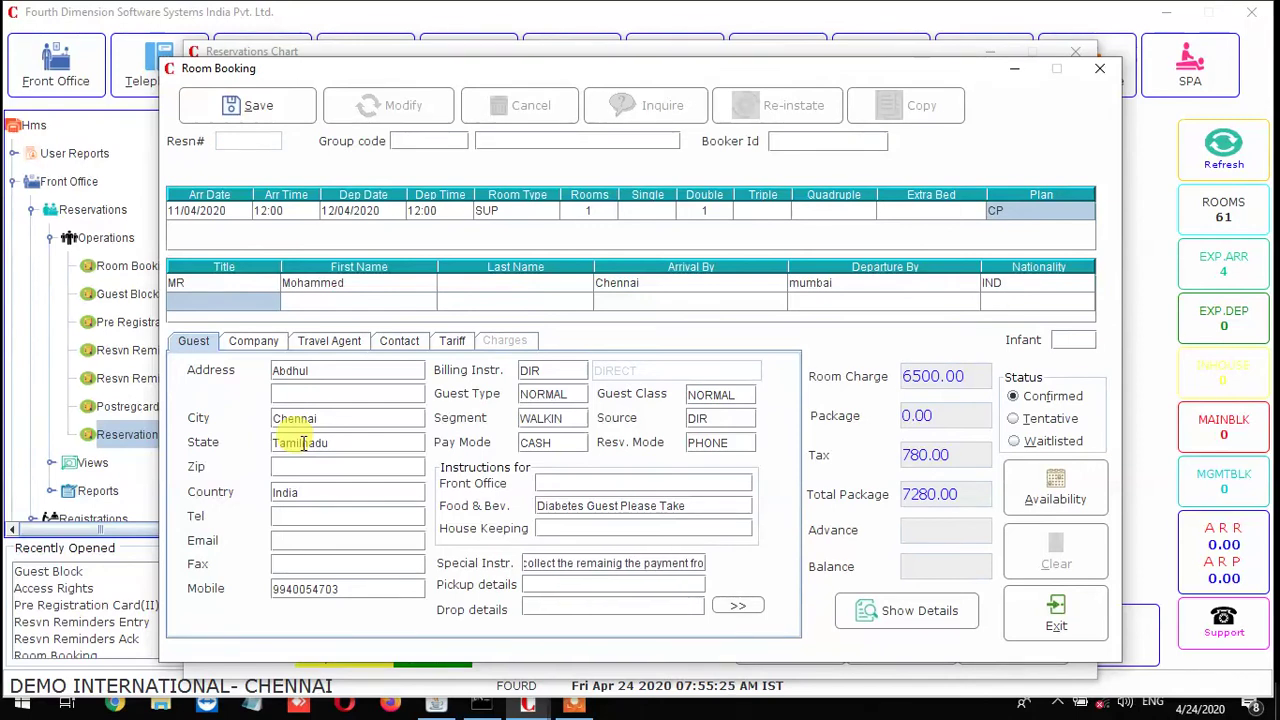
text(m the checkout)
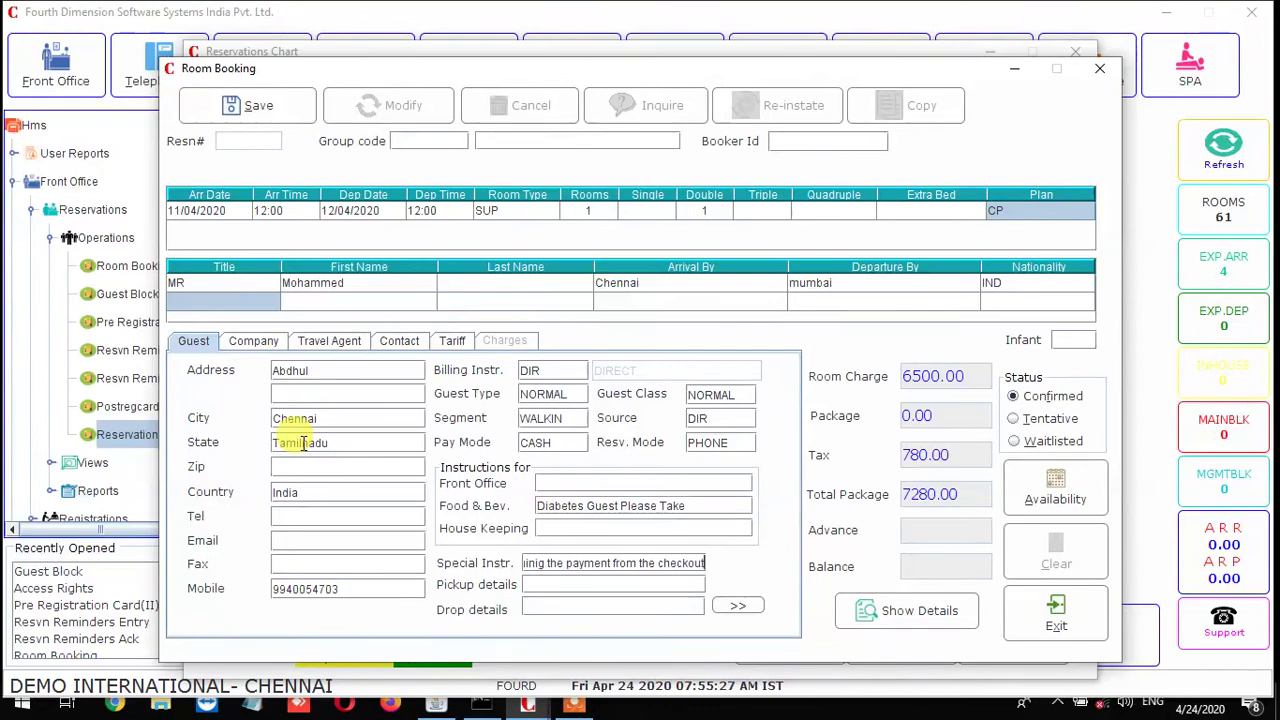
key(Tab)
key(Tab)
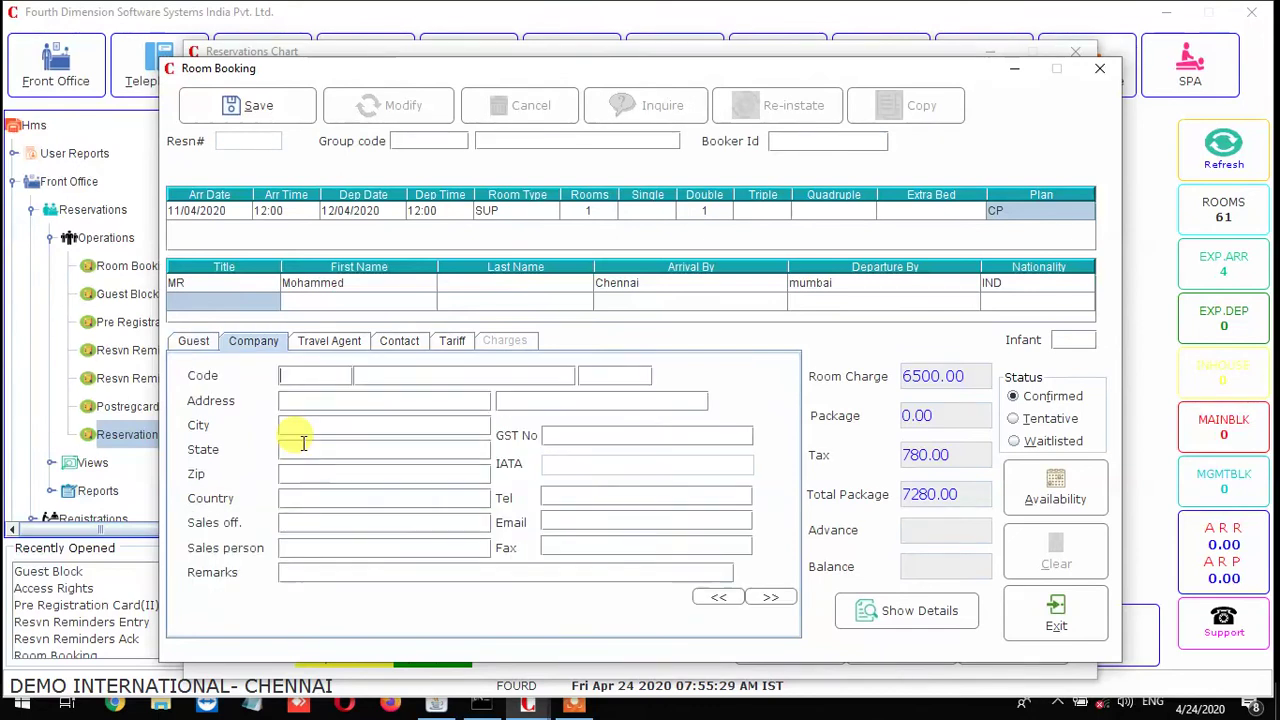
Review the Travel Agent and Contact details, then bring up the Tariff details
click(340, 347)
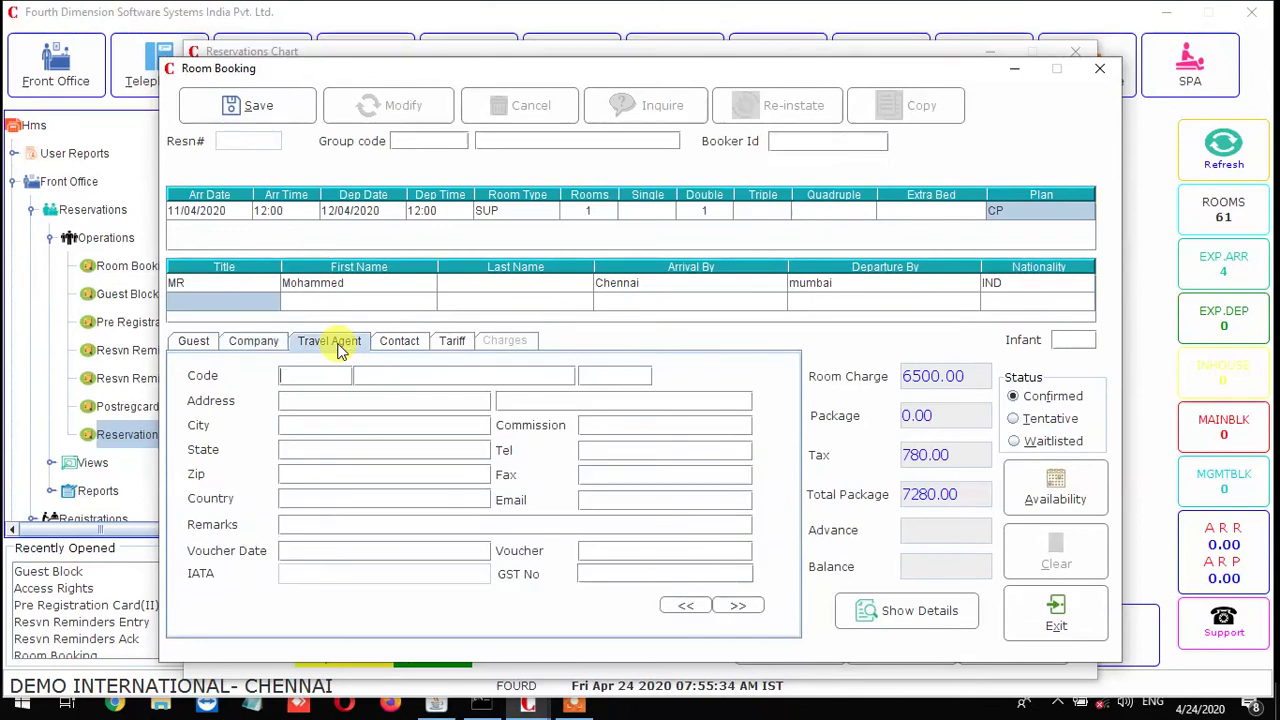
click(400, 347)
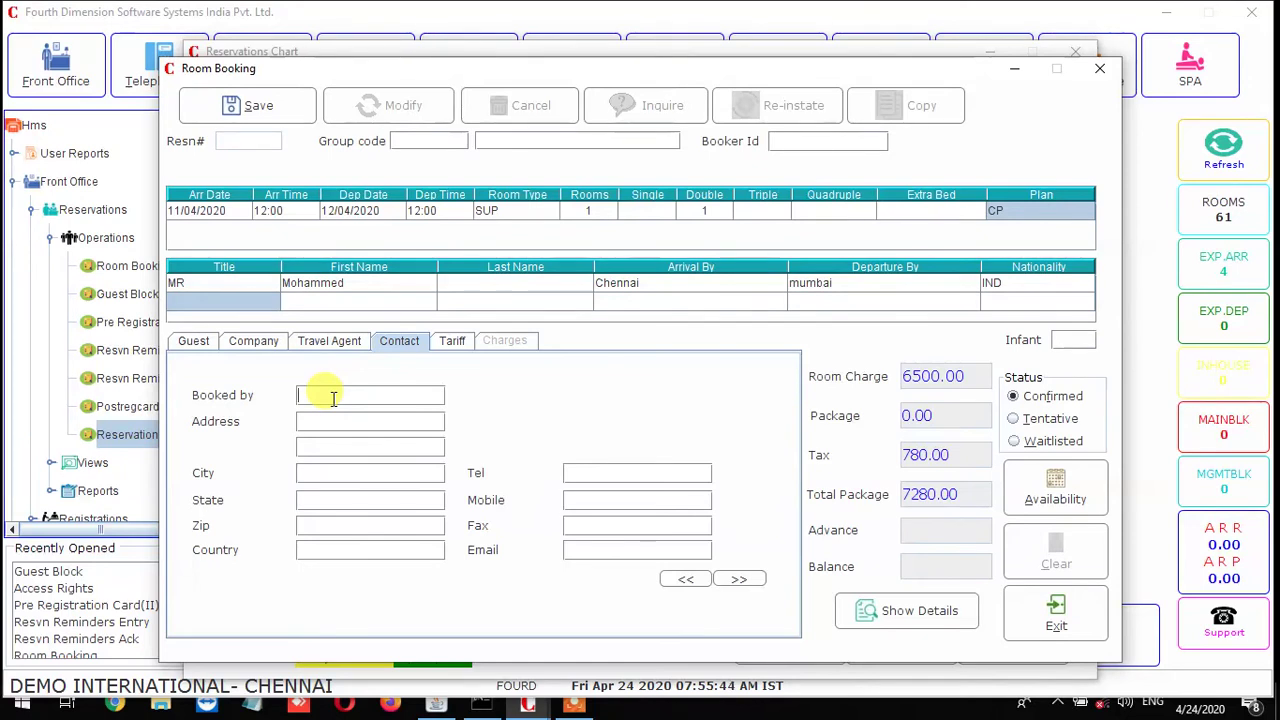
click(460, 342)
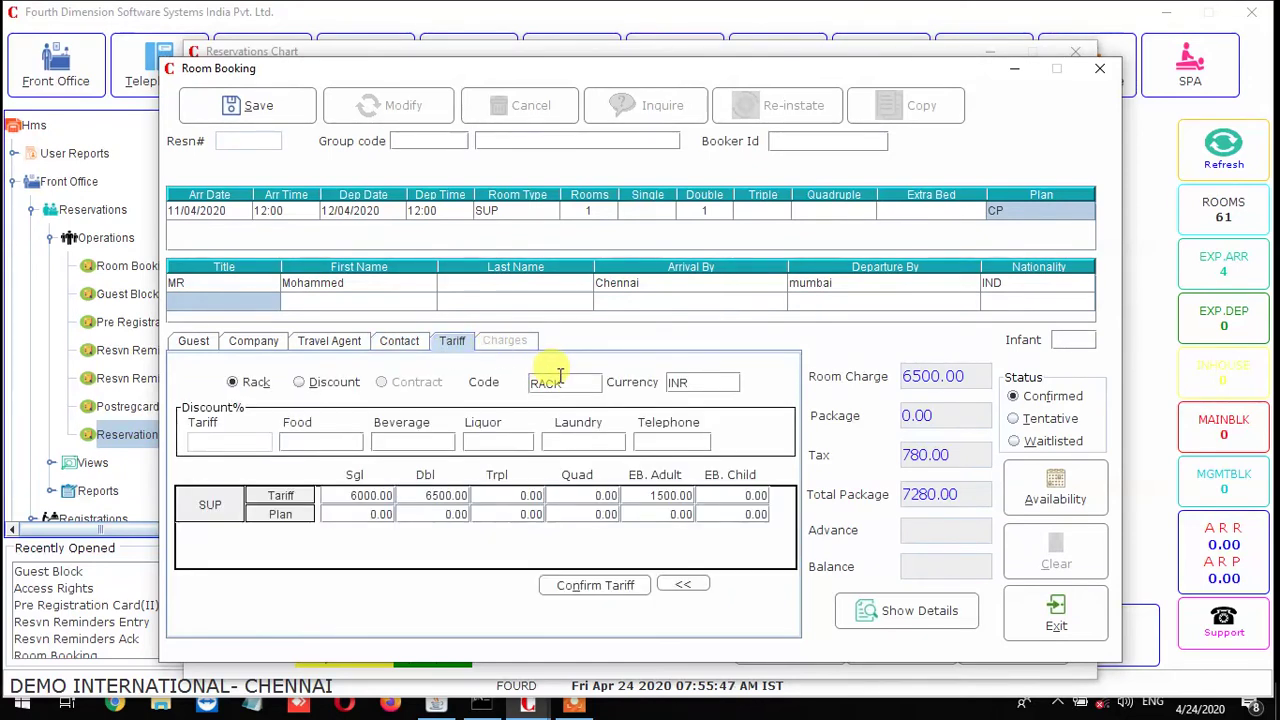
Apply rate code RACK in INR currency and confirm the tariff (total 7280.00)
double_click(566, 380)
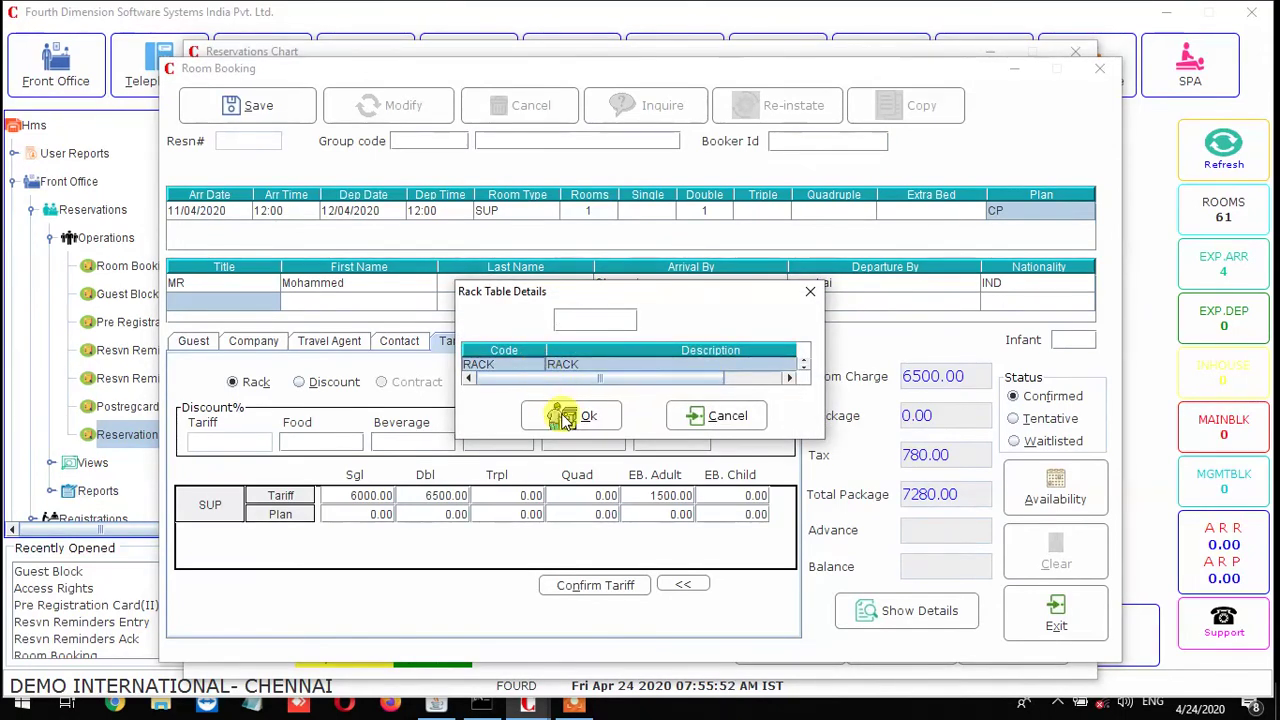
click(535, 414)
double_click(731, 382)
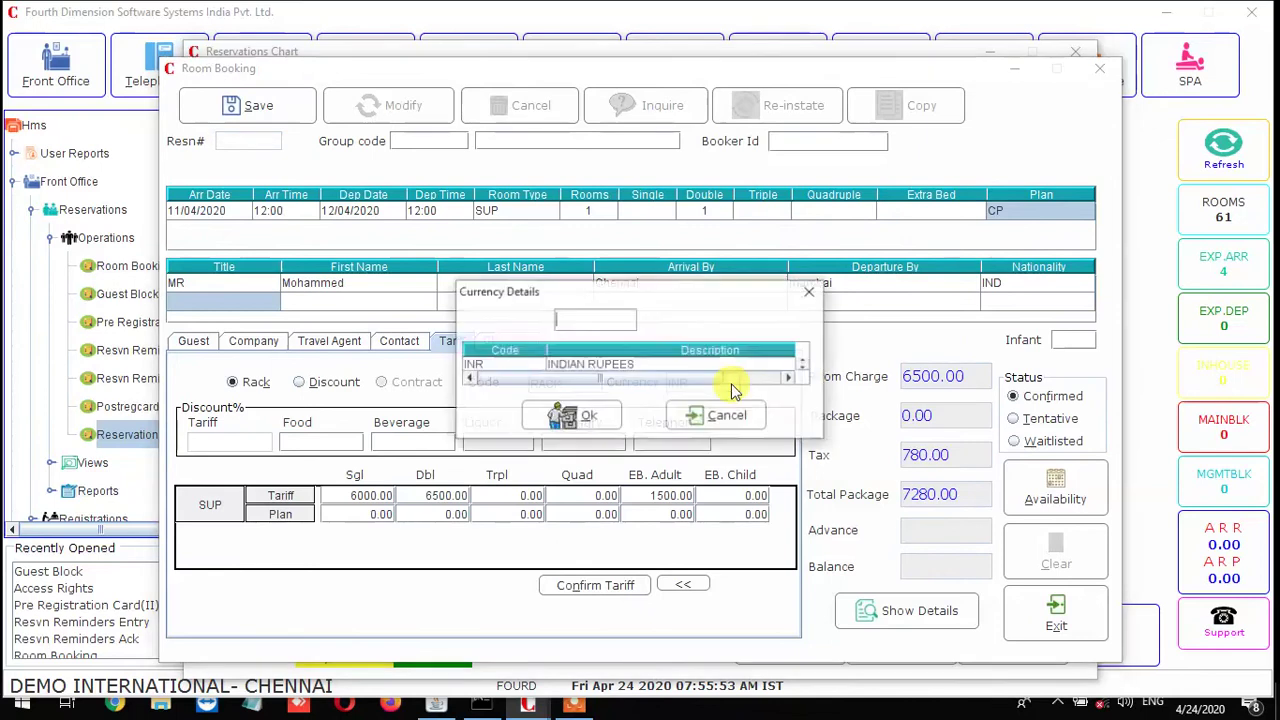
click(715, 365)
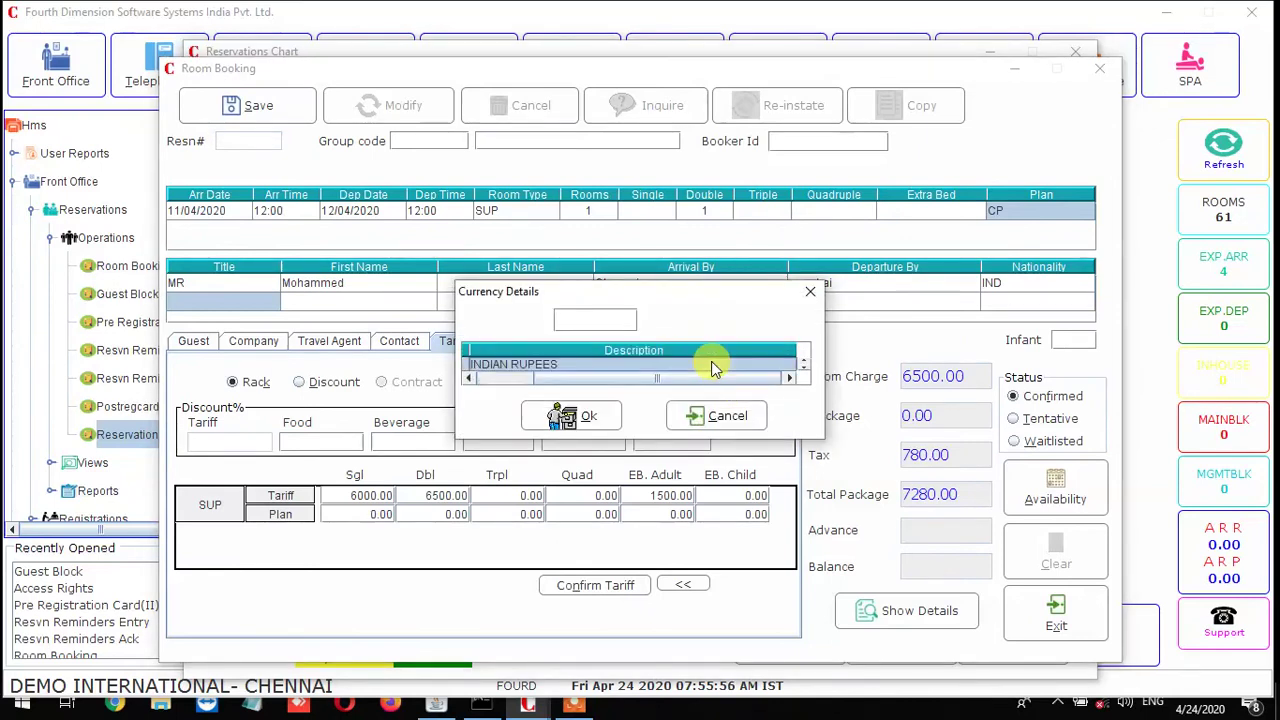
click(592, 416)
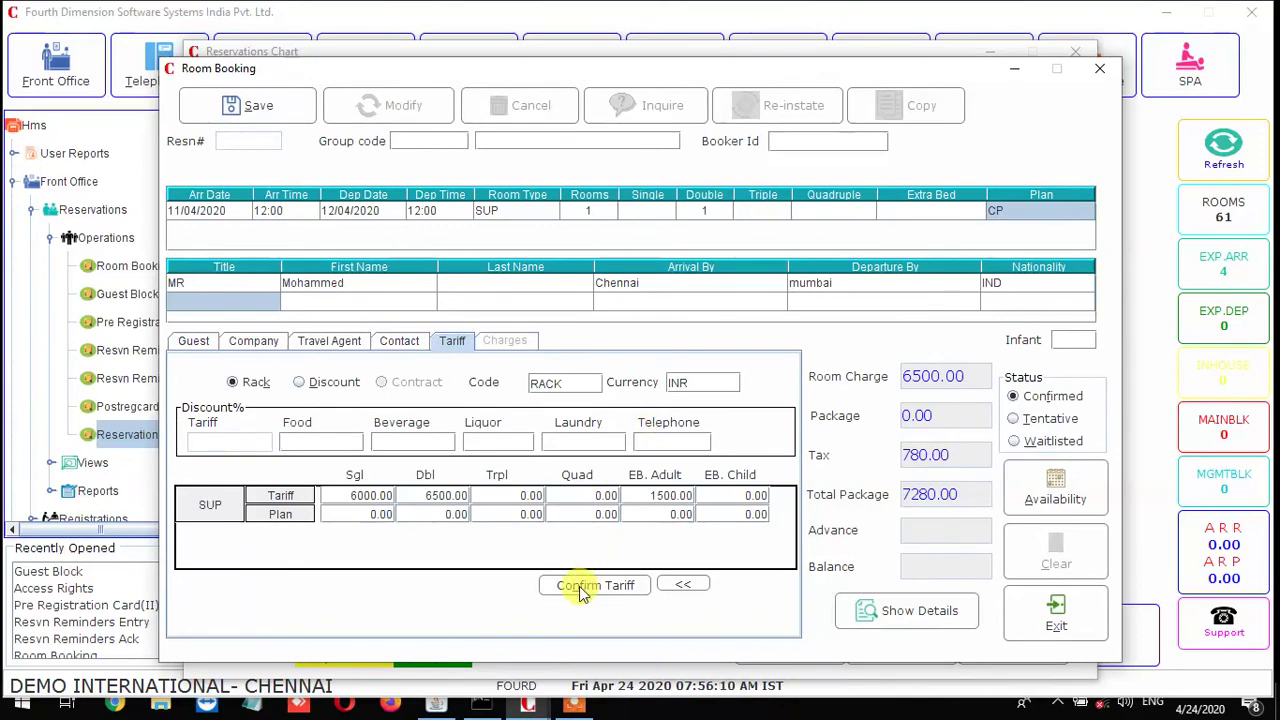
click(868, 612)
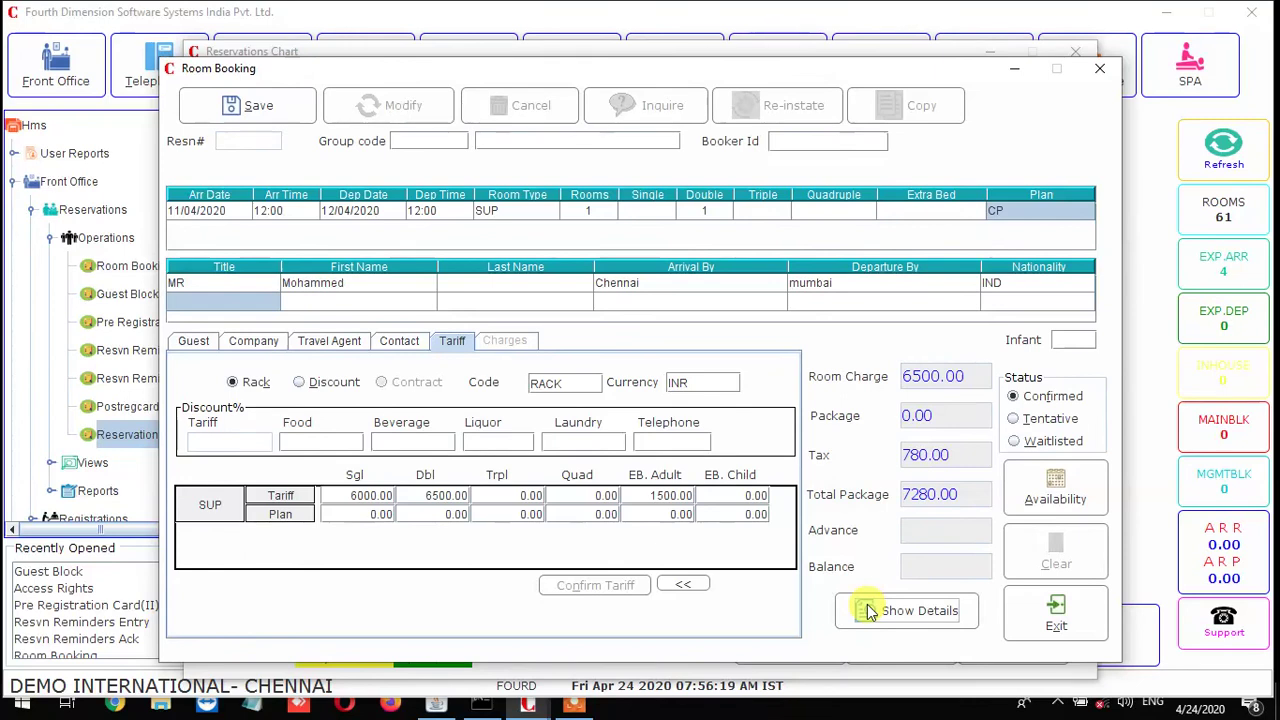
Save reservation RES226 as confirmed, clear the form and exit back to the chart
click(240, 105)
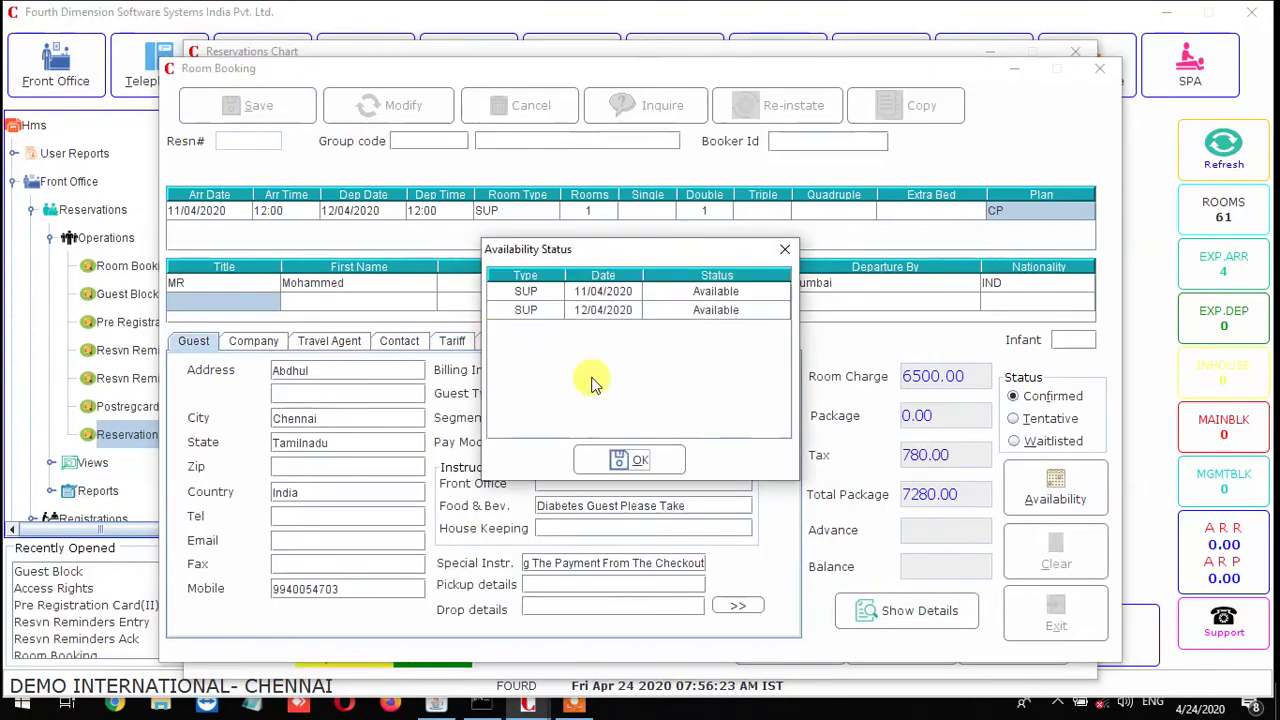
click(616, 457)
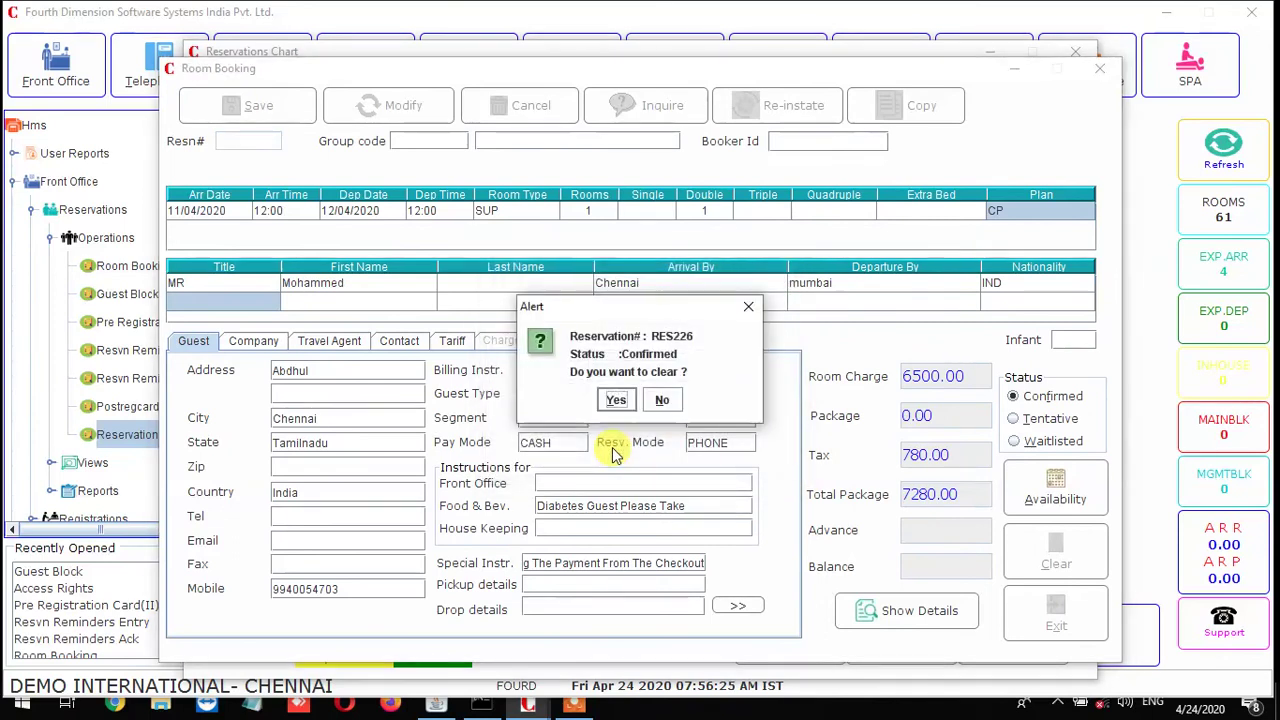
click(615, 400)
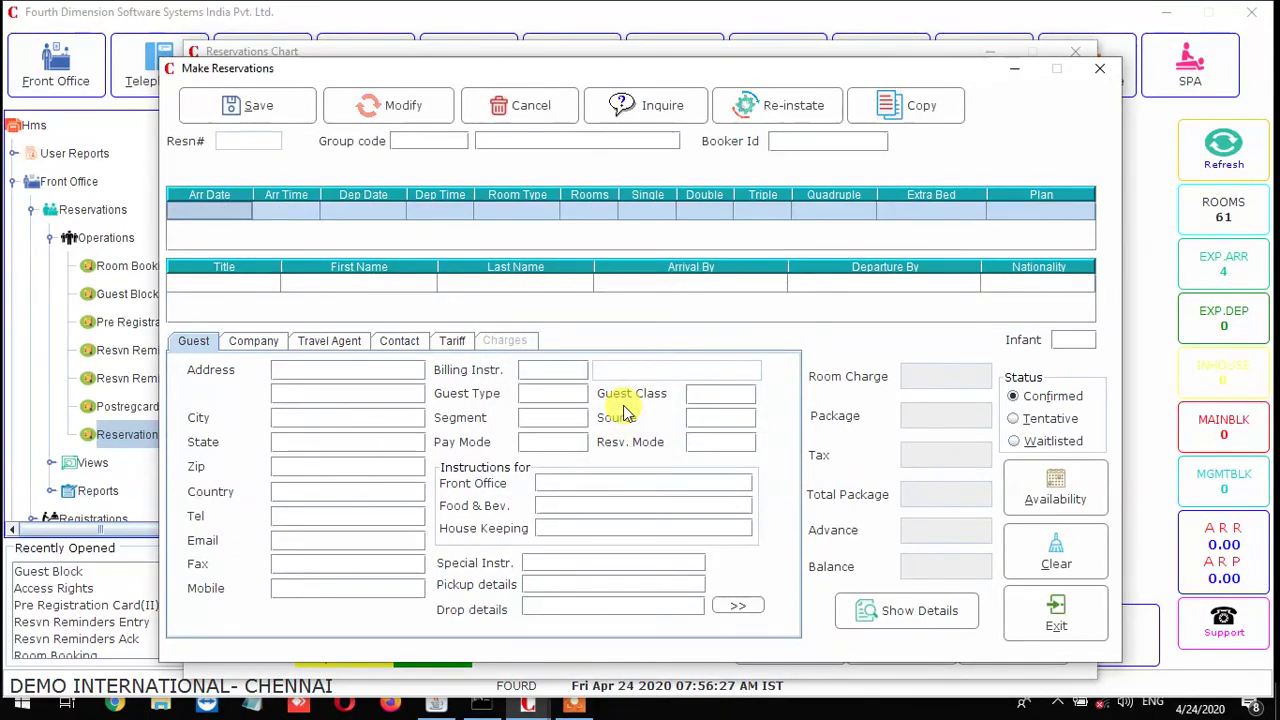
click(1028, 620)
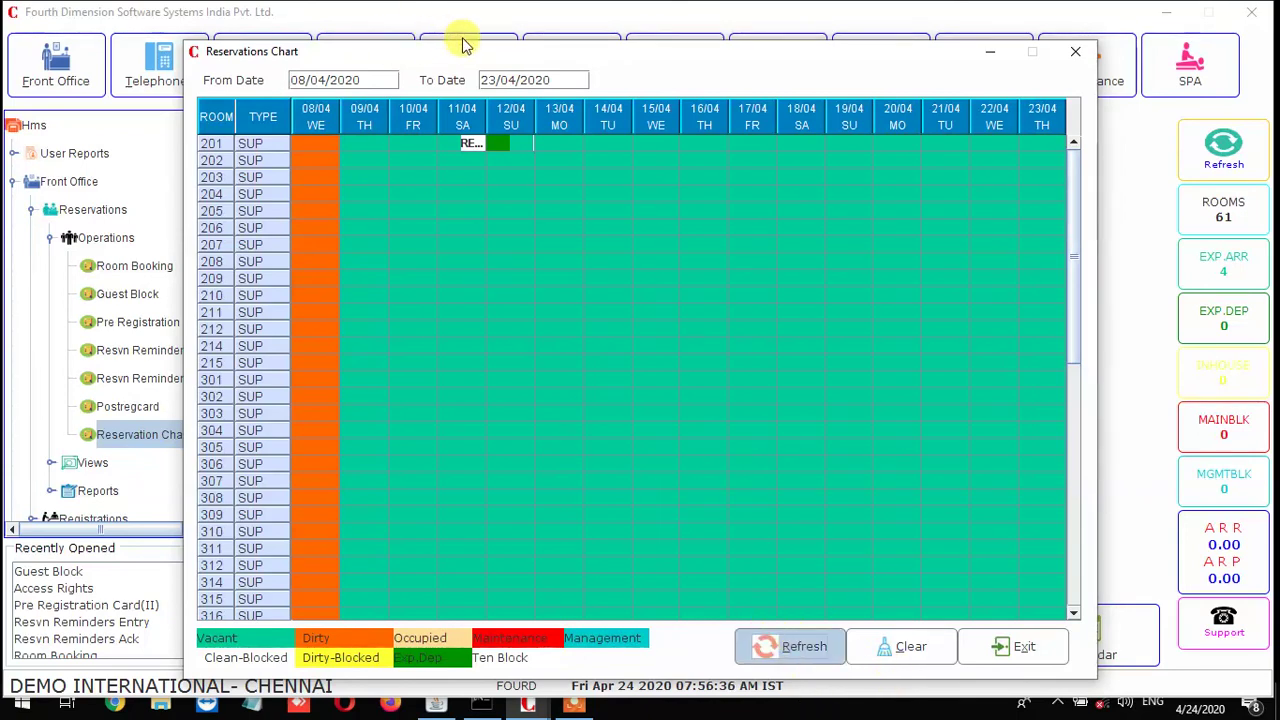
mouse_move(471, 142)
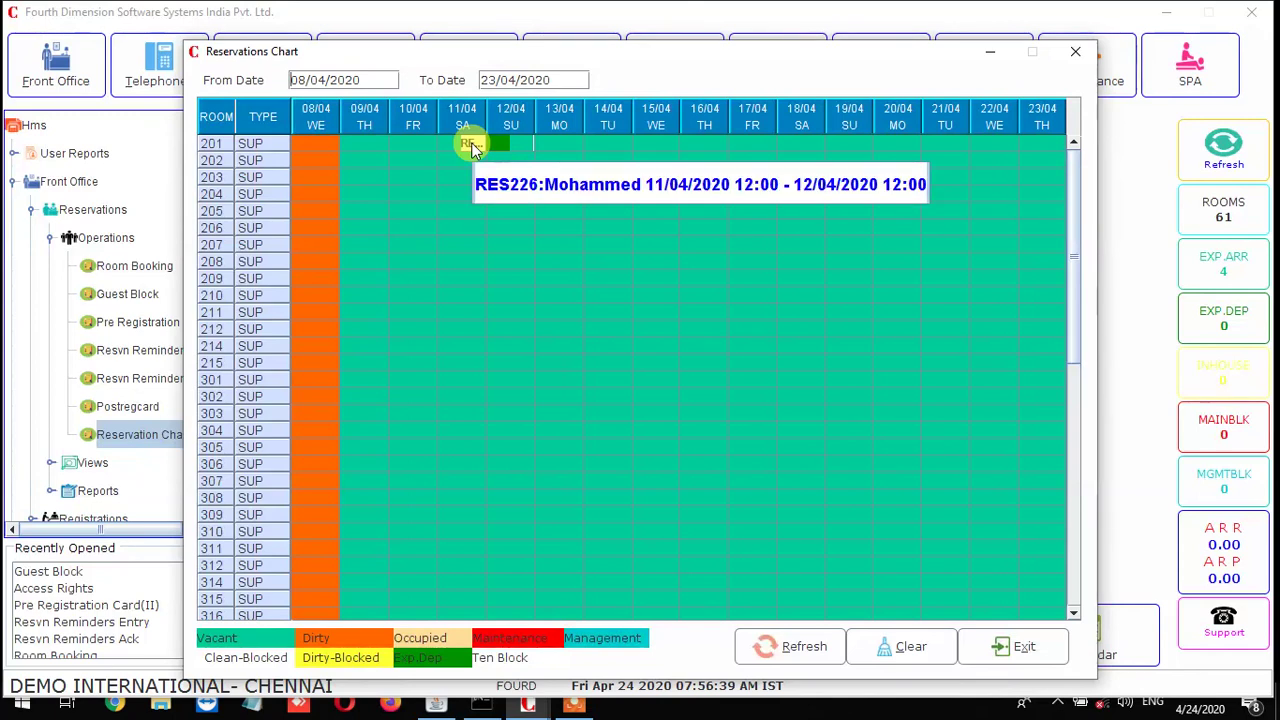